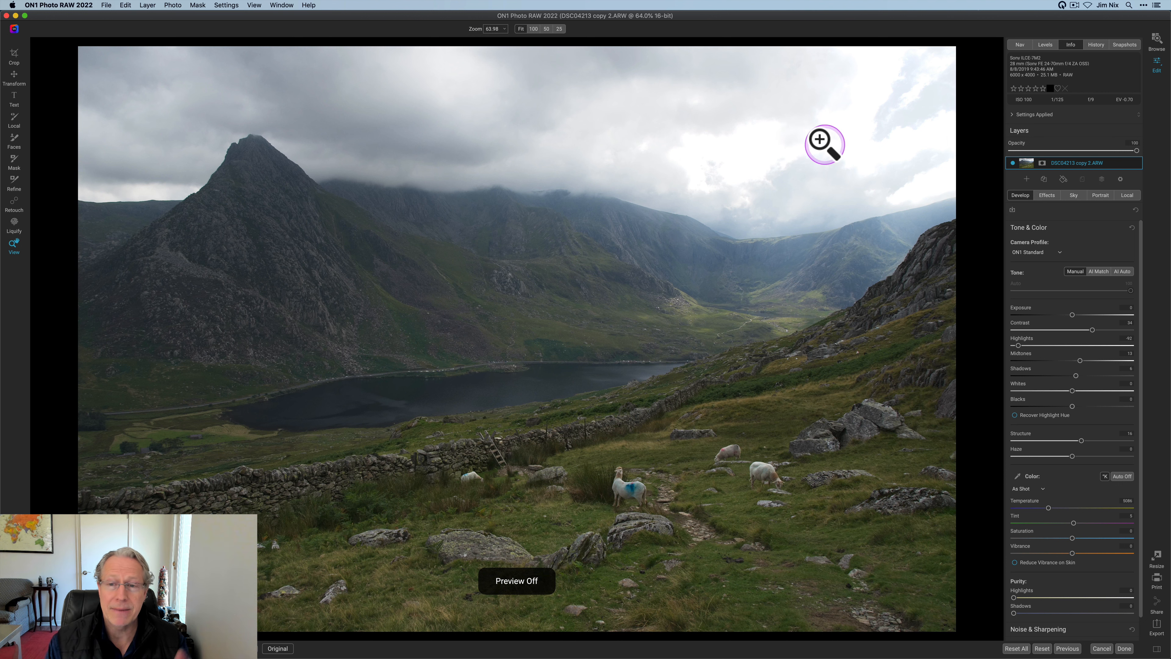
Review the Develop settings down to Lens Correction and compare the photo before and after the edits
key("backslash")
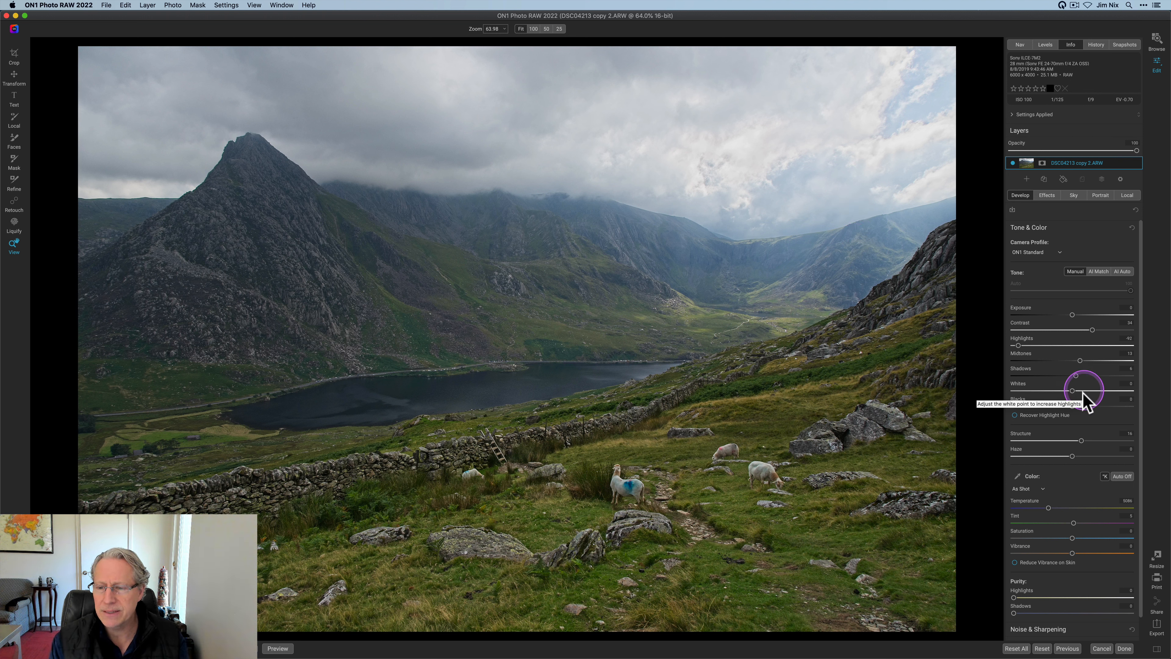
scroll(1074, 530, "down", 3)
left_click(1013, 619)
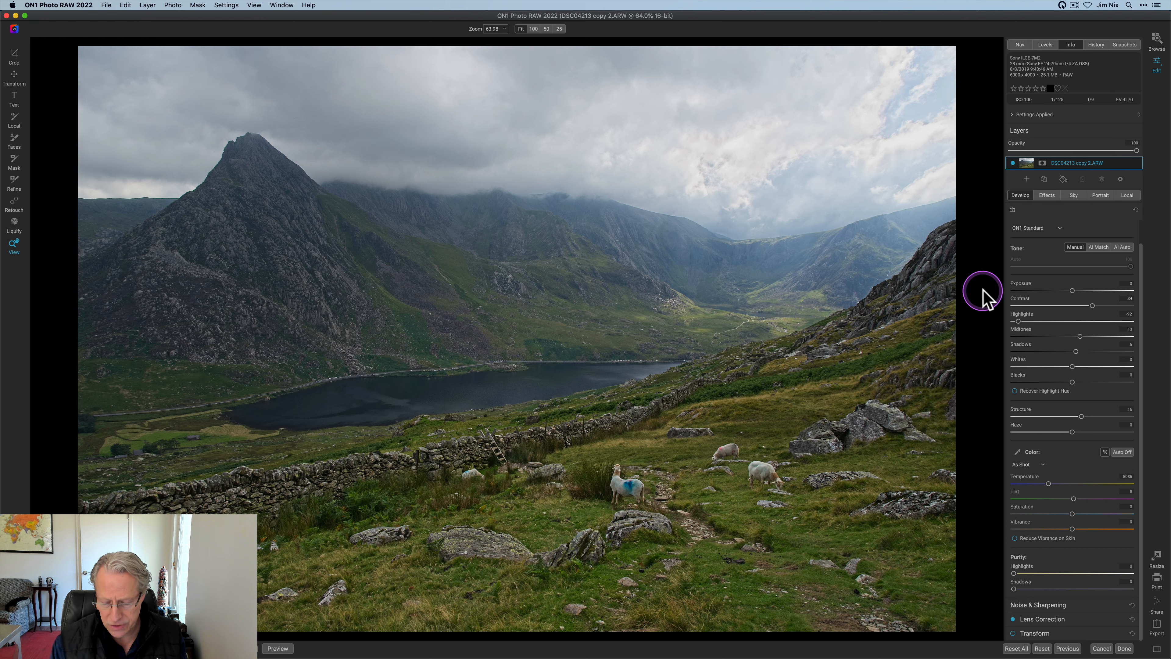
key("backslash")
key("backslash")
Switch from Develop to Effects and add an HDR Look filter to the landscape photo
left_click(1045, 196)
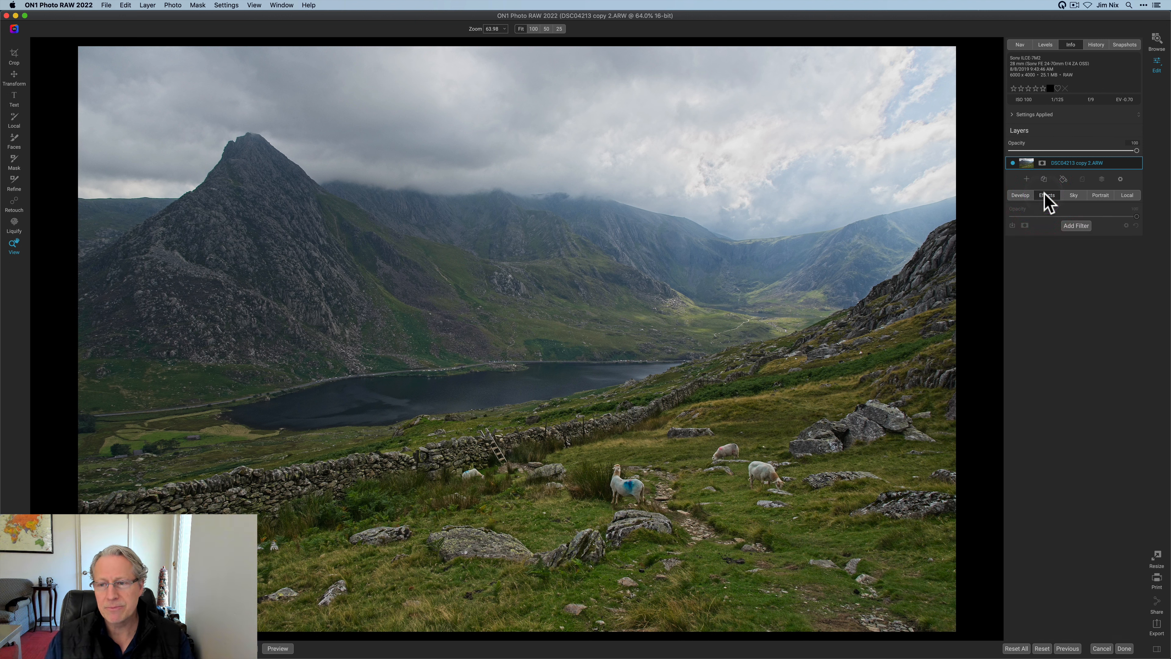
left_click(1073, 202)
left_click(1076, 225)
left_click(1060, 341)
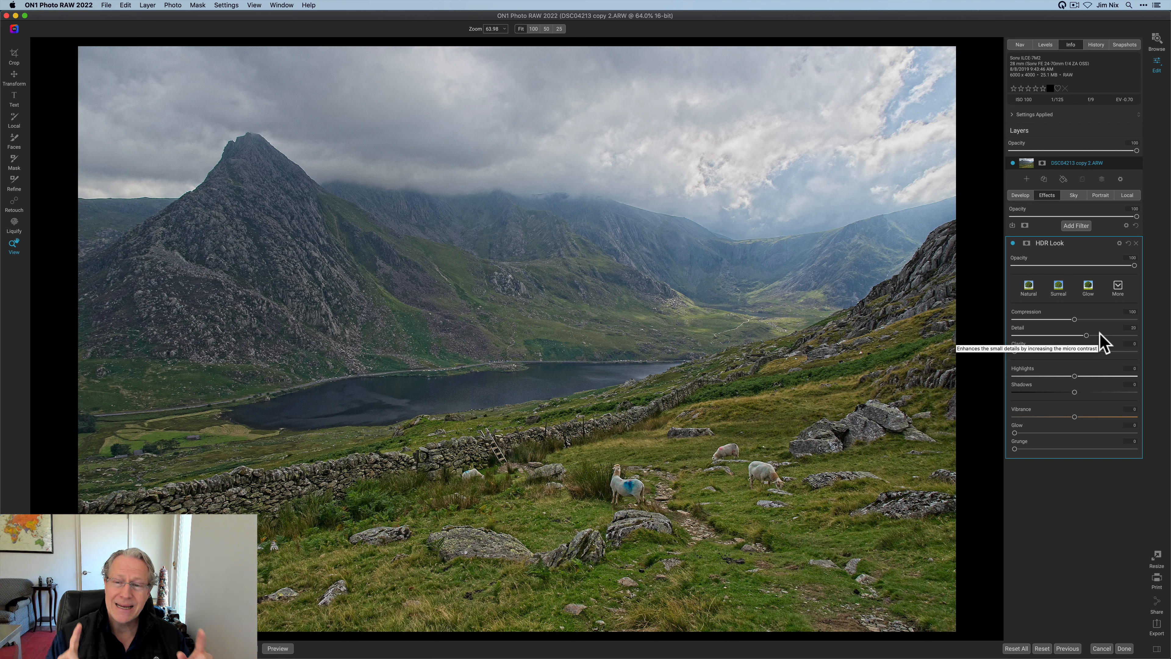
Give the HDR Look filter a luminosity mask, display it, and invert it to target the darker areas
left_click(1025, 247)
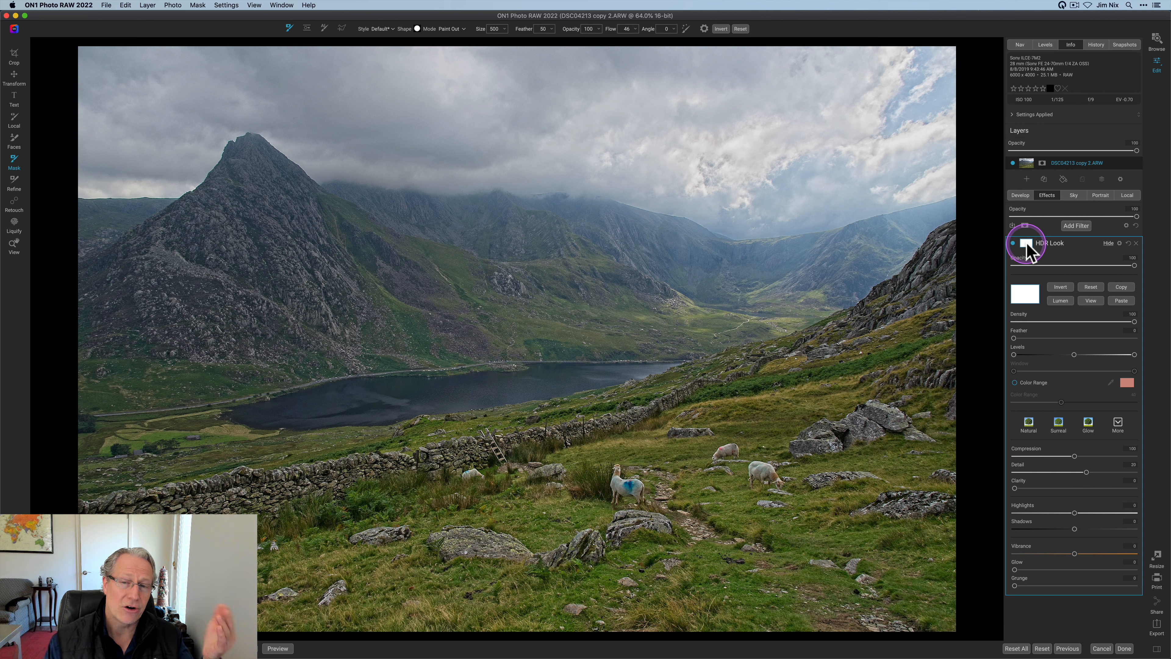
left_click(1065, 297)
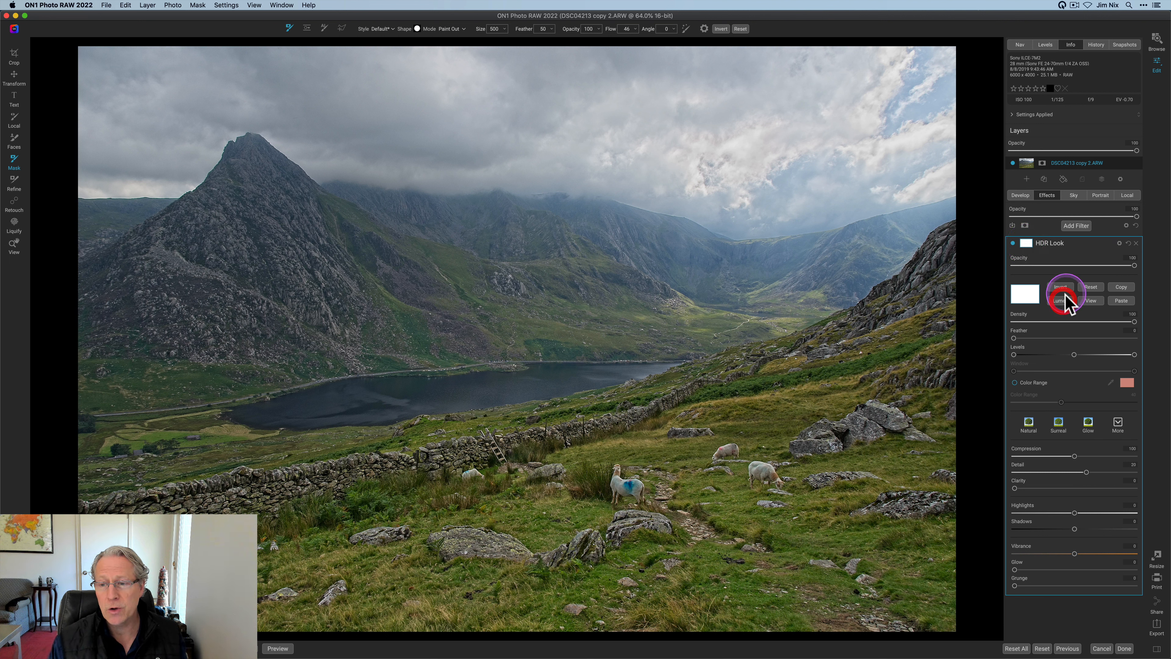
left_click(1063, 287)
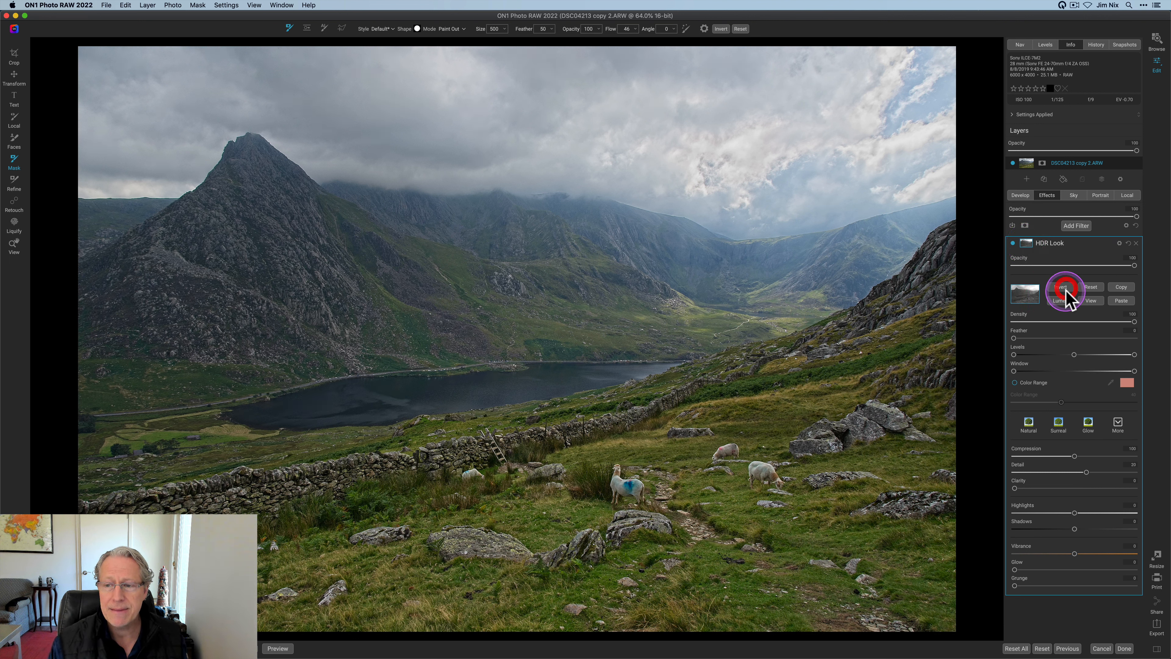
left_click(1090, 300)
left_click(1060, 285)
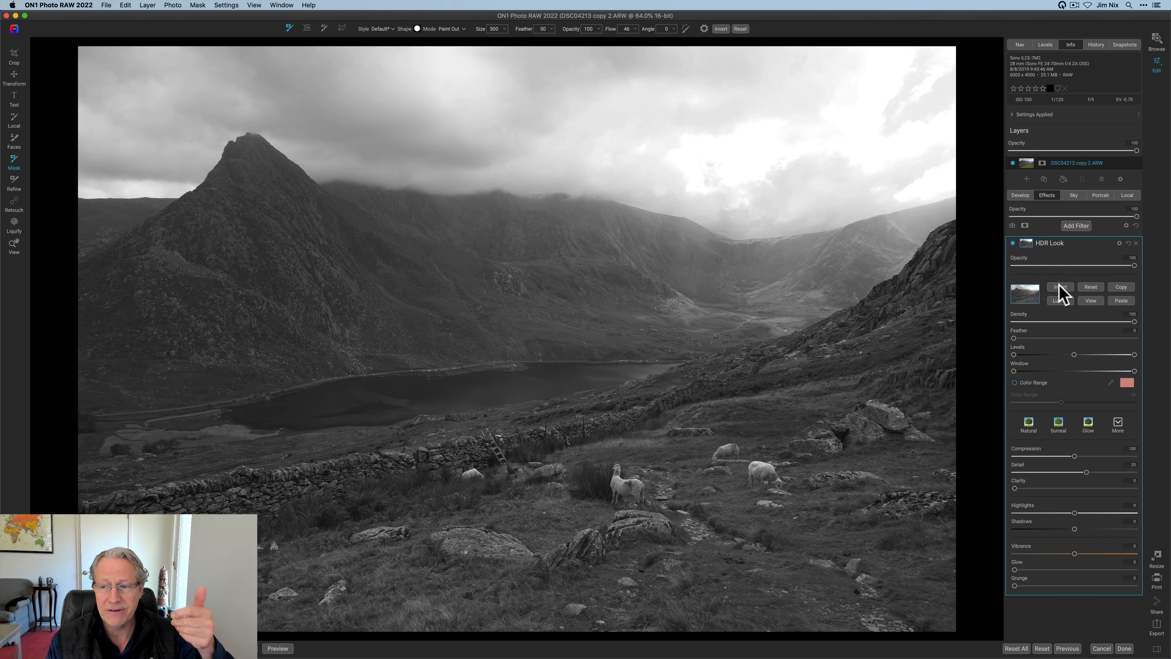
left_click(1059, 285)
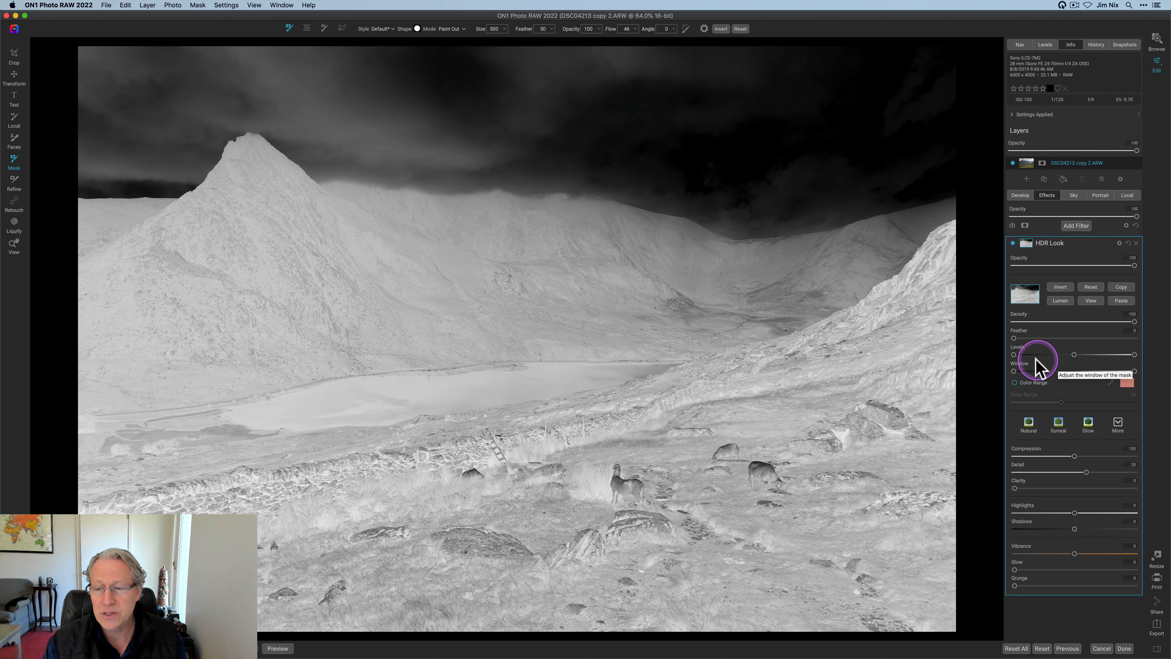
Strengthen the mask's contrast with Levels by raising the black point and lowering the midpoint and white point
left_click_drag(1013, 355, 1031, 355)
left_click_drag(1073, 354, 1061, 355)
left_click_drag(1134, 354, 1054, 355)
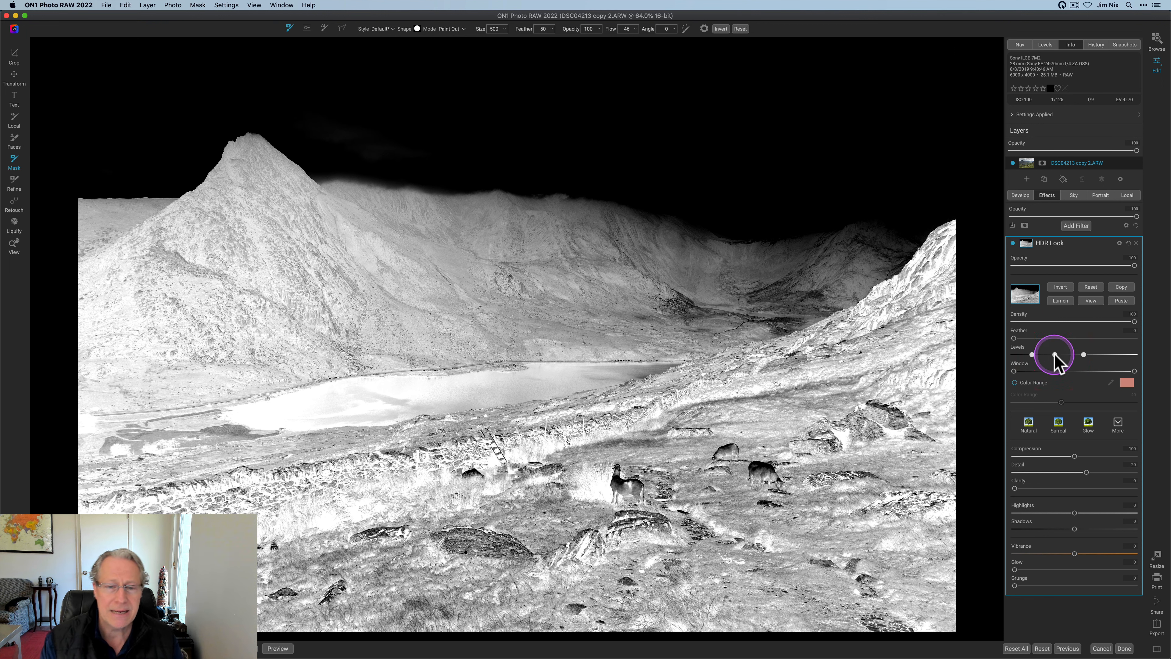
Compare the photo with and without the HDR Look filter and inspect the filter's refined mask
left_click(1013, 244)
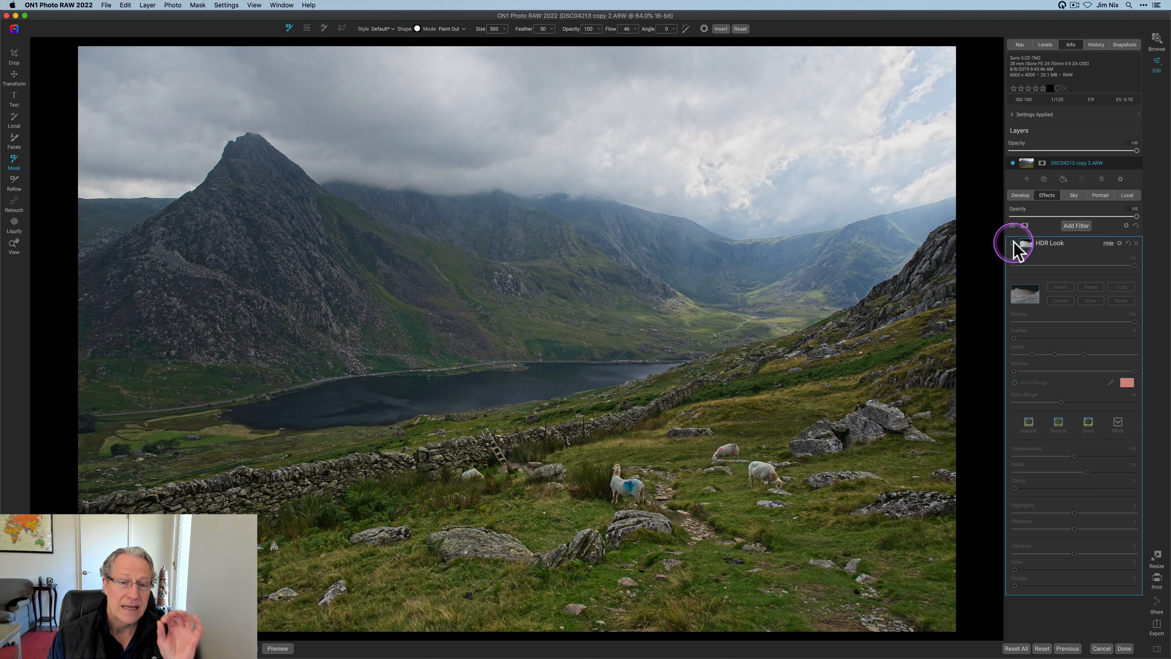
left_click(1013, 244)
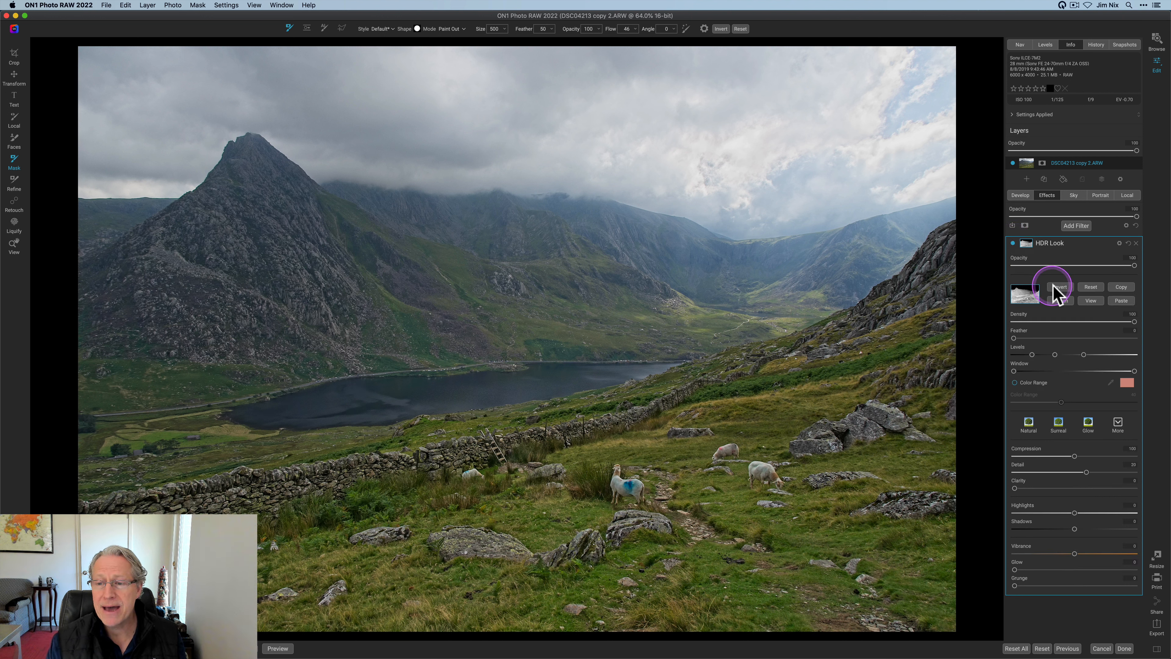
left_click(1090, 300)
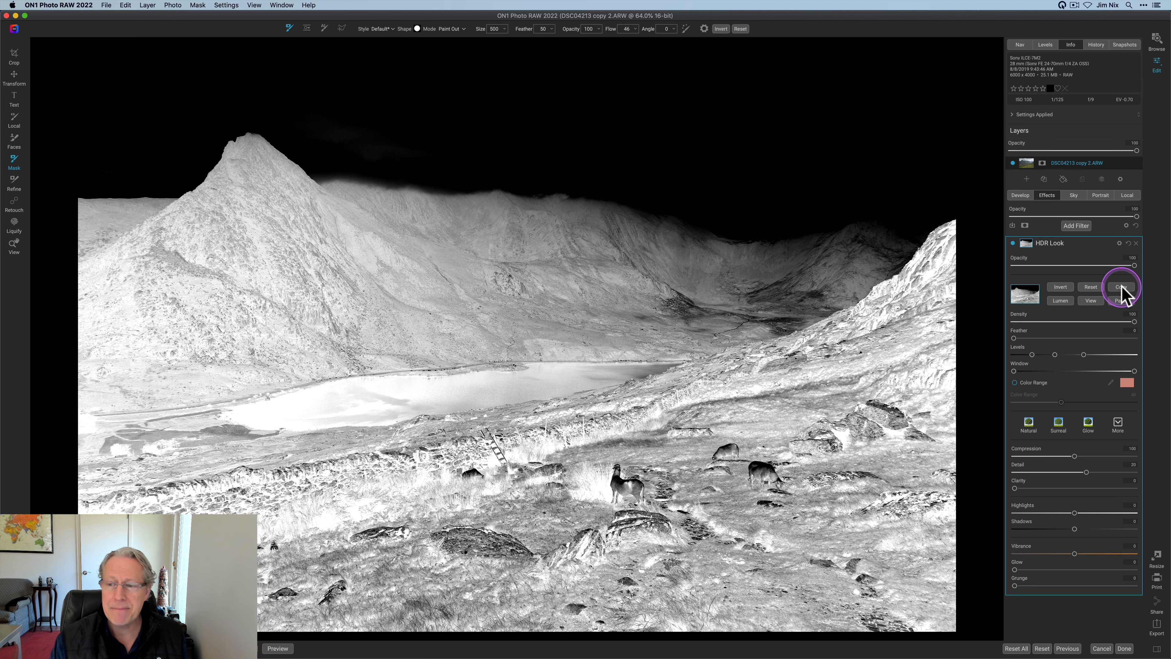
left_click(1095, 301)
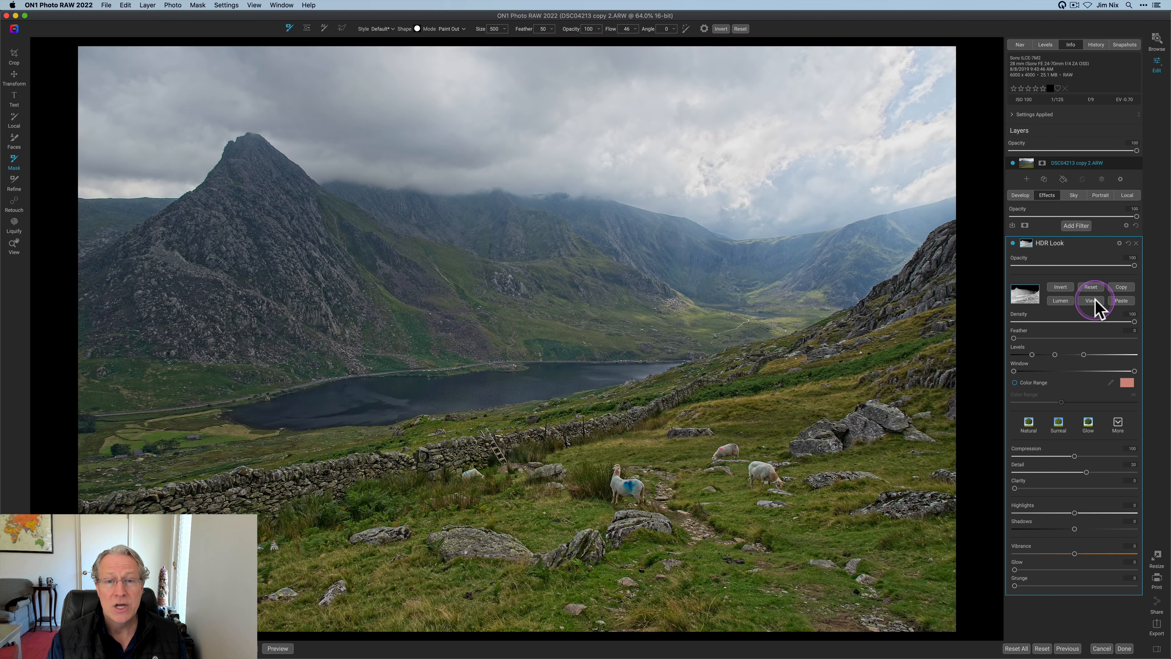
Add a Color Balance filter tinting the shadows blue, with hue about 218, amount about 33 and brightness about -7, and check its effect
left_click(1070, 226)
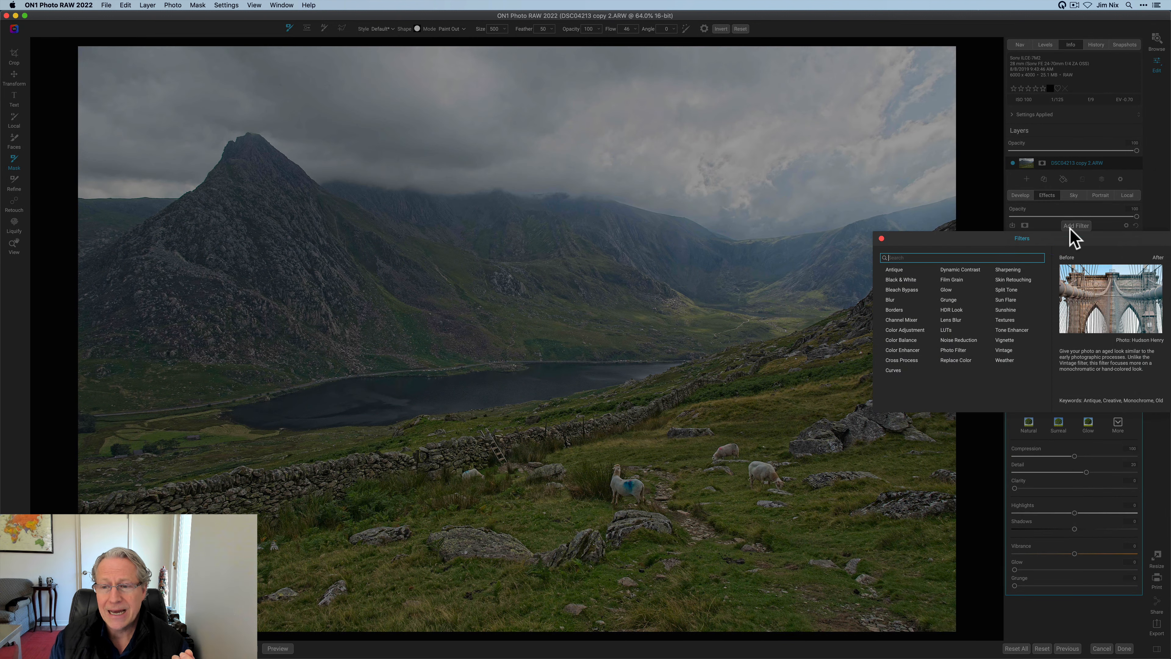
left_click(906, 340)
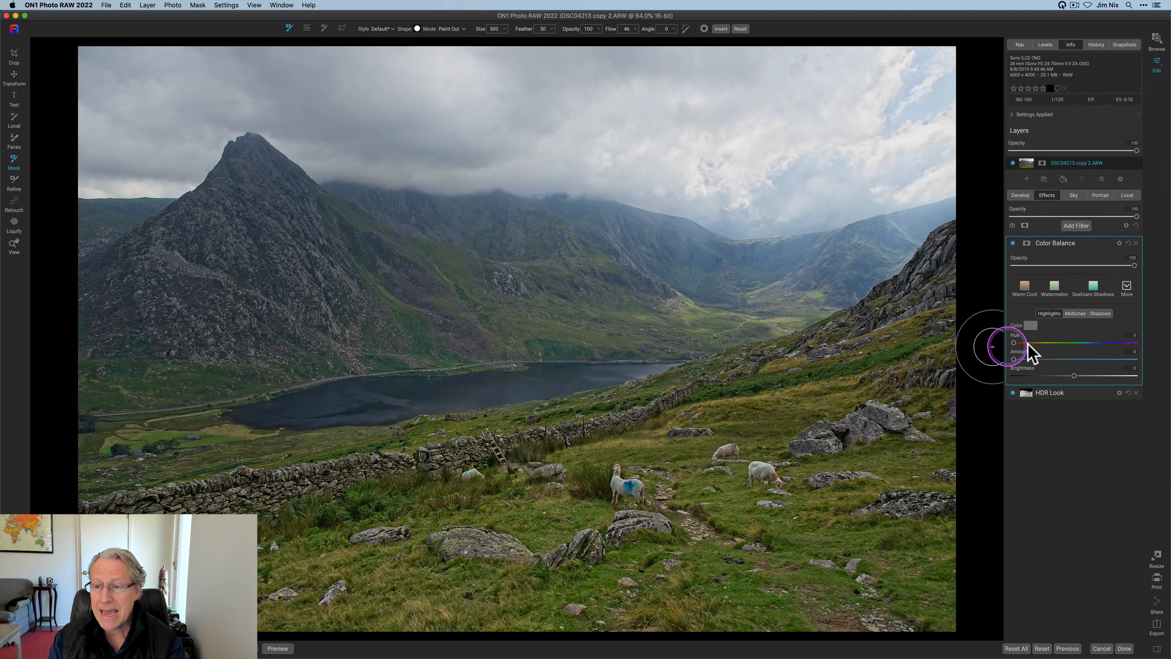
left_click(1095, 314)
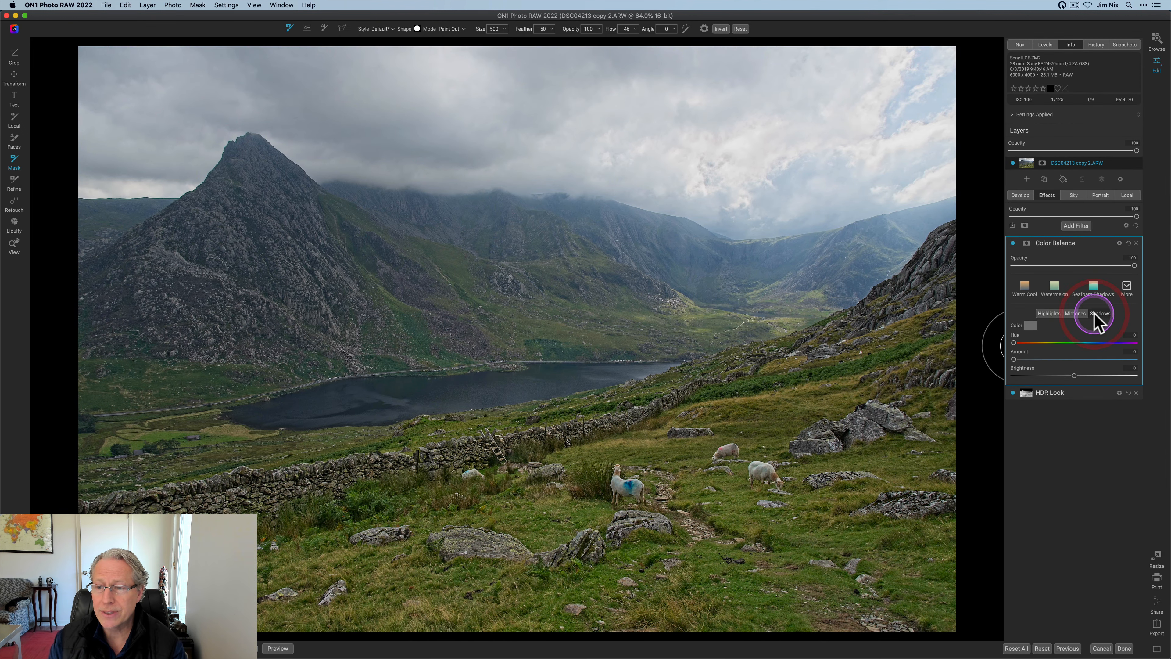
left_click_drag(1063, 343, 1087, 344)
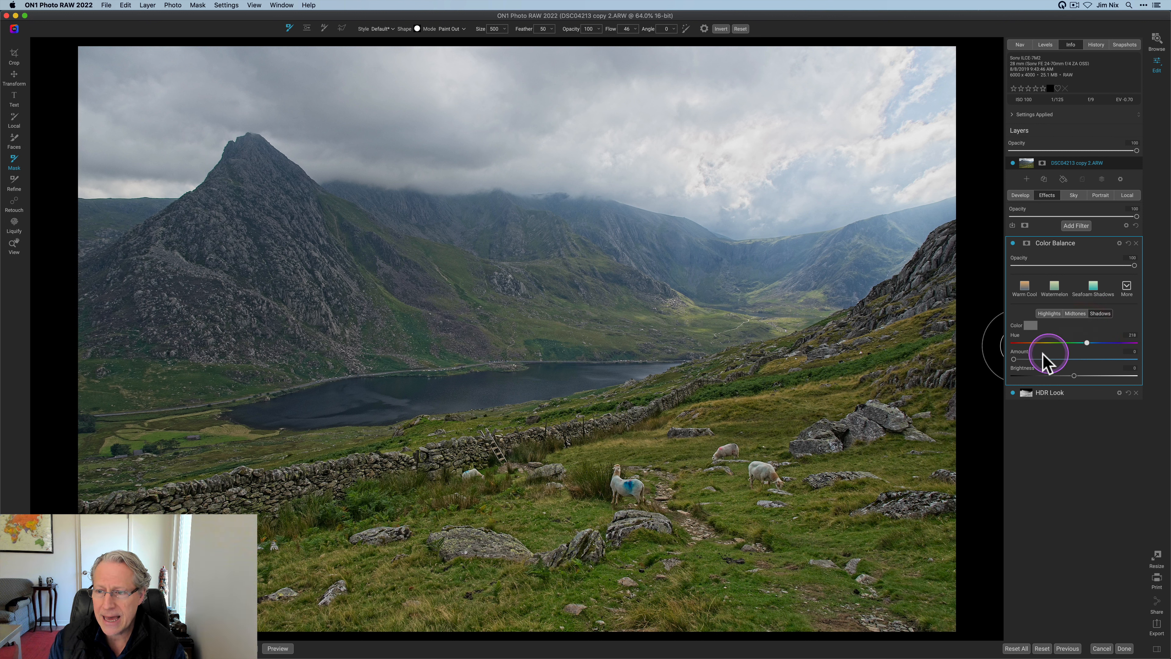
left_click_drag(1014, 358, 1070, 376)
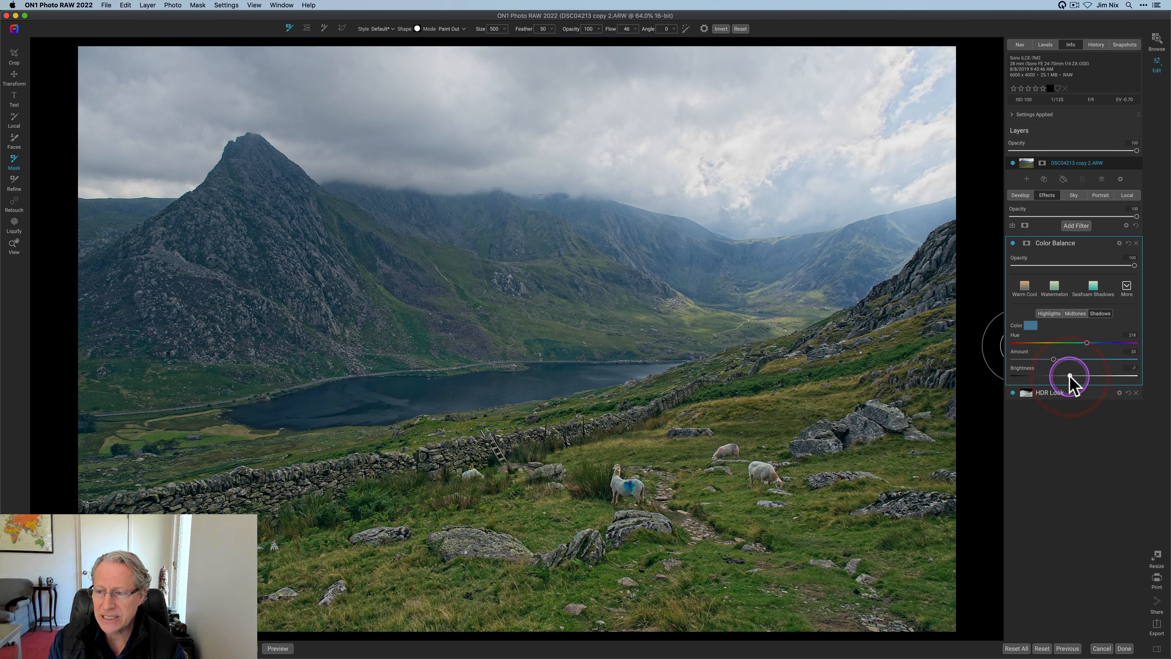
left_click(1013, 243)
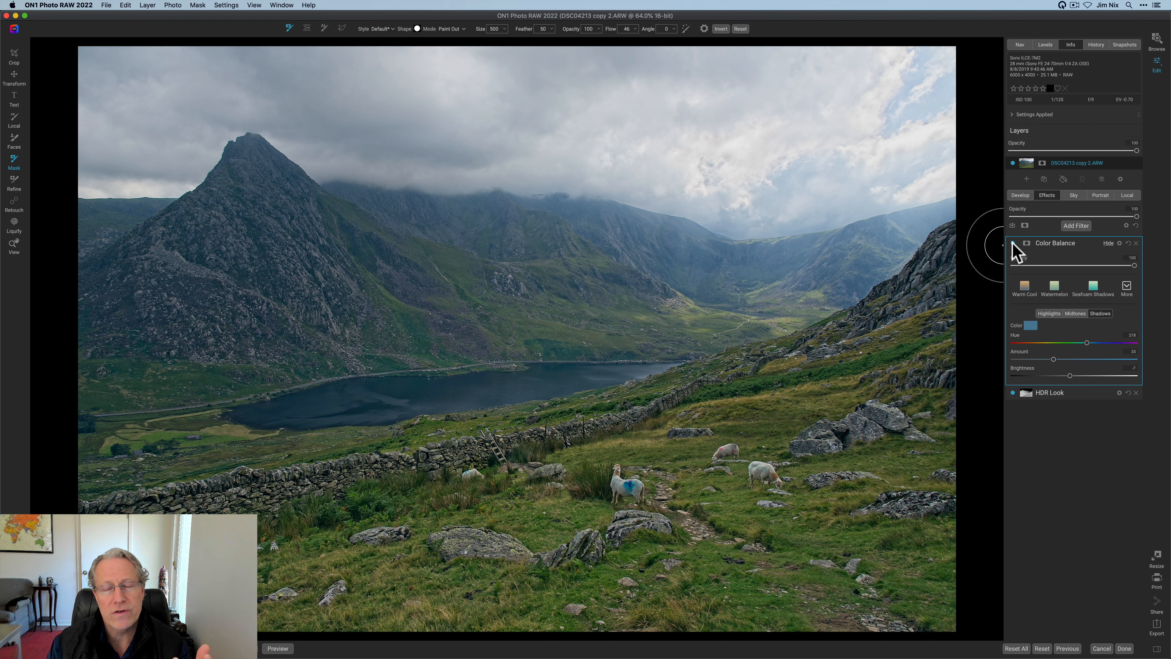
left_click(1013, 243)
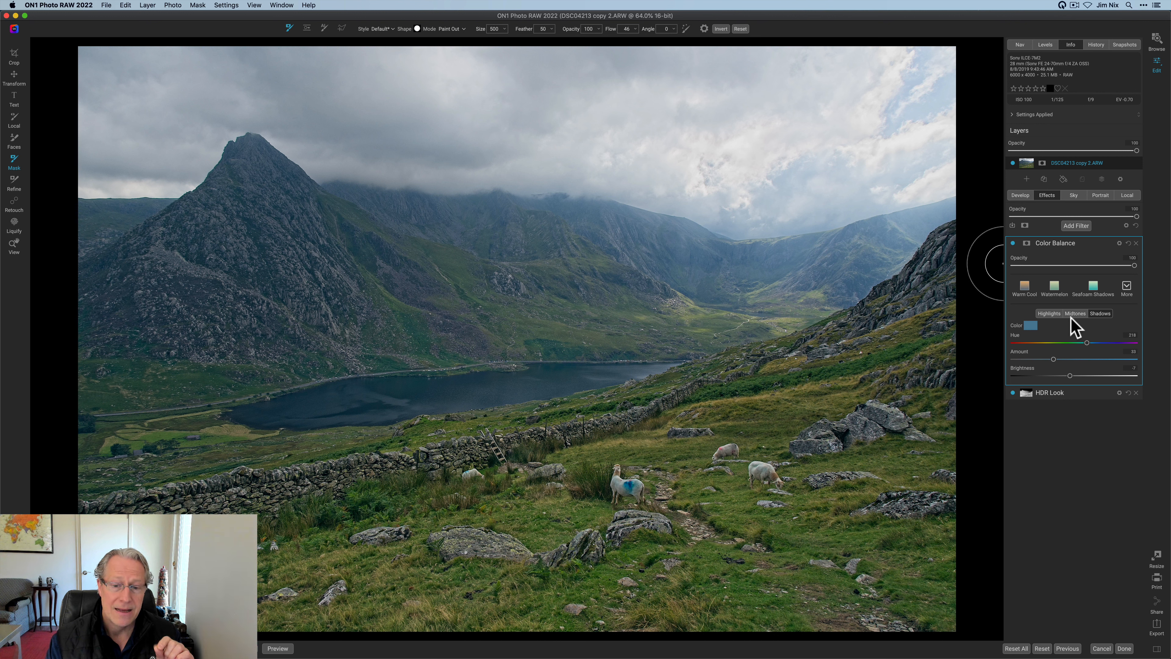
Add a Bleach Bypass filter above the Color Balance filter
left_click(1077, 226)
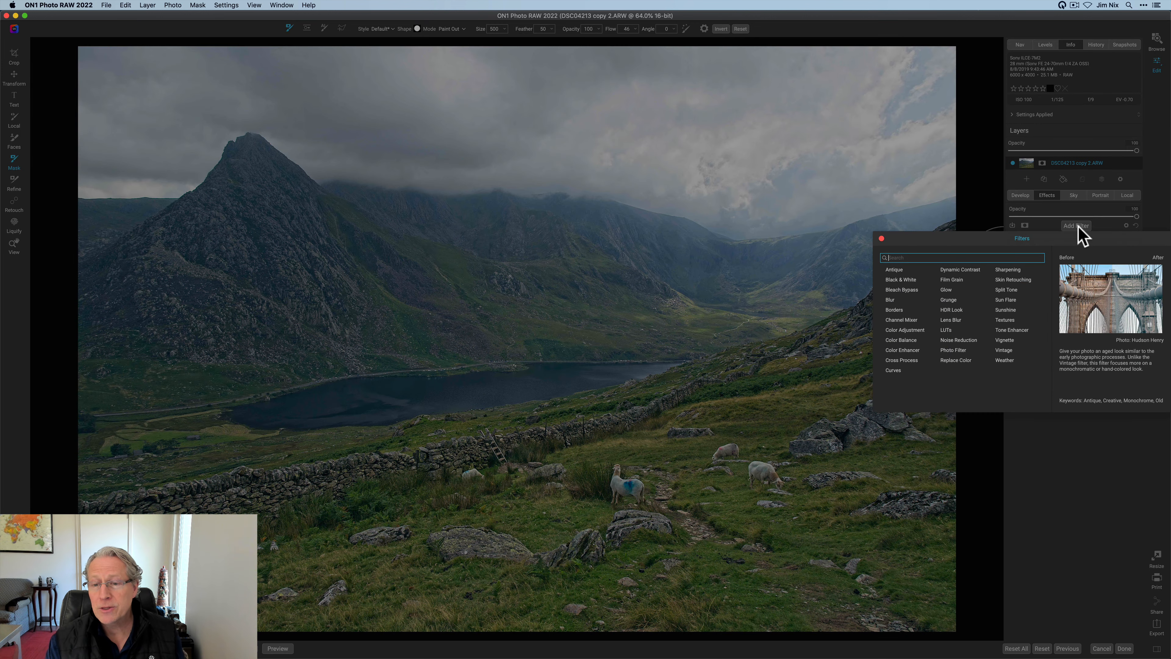
left_click(1014, 290)
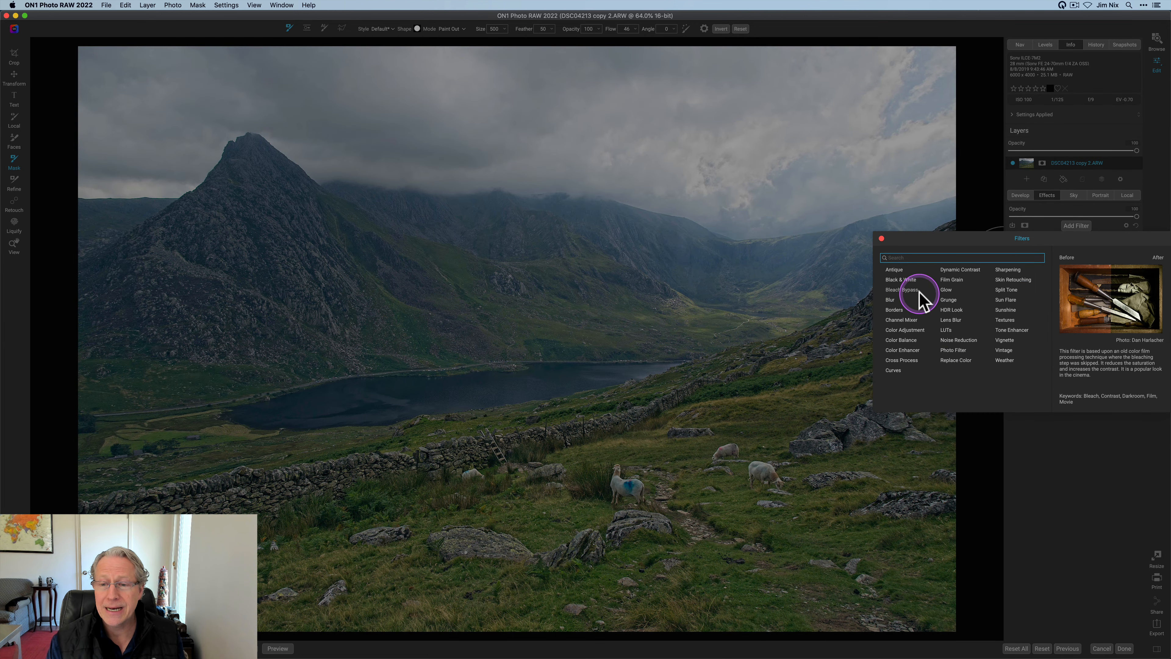
left_click(905, 290)
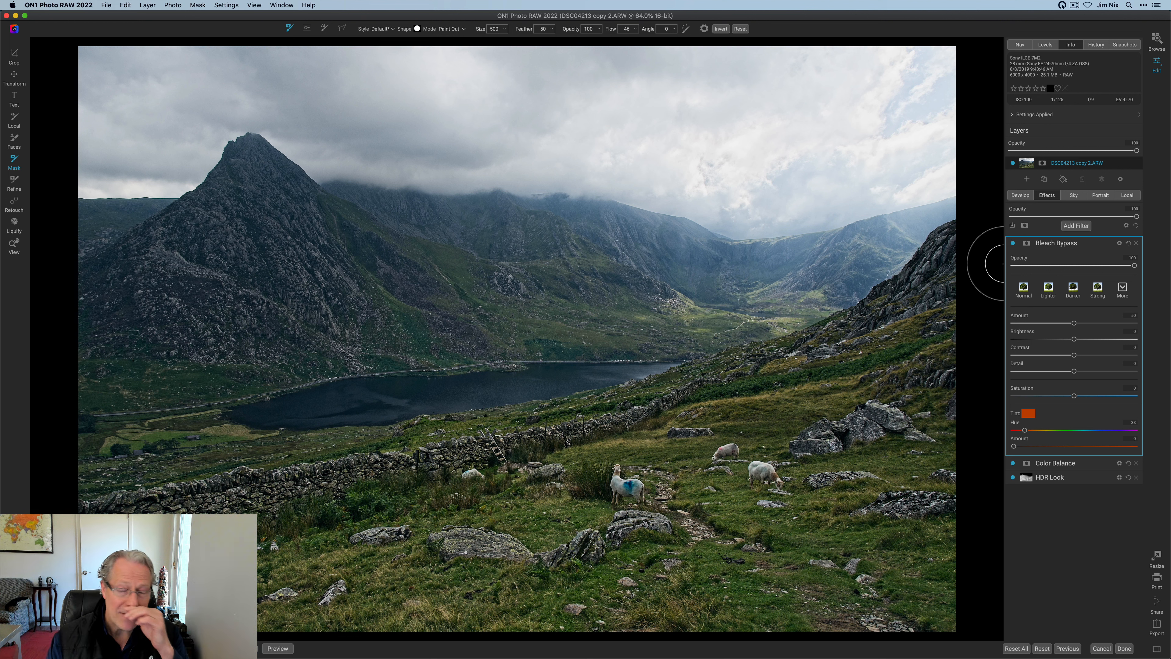
Paste the HDR Look filter's luminosity mask onto the Bleach Bypass filter and hide the masking options
left_click(1026, 243)
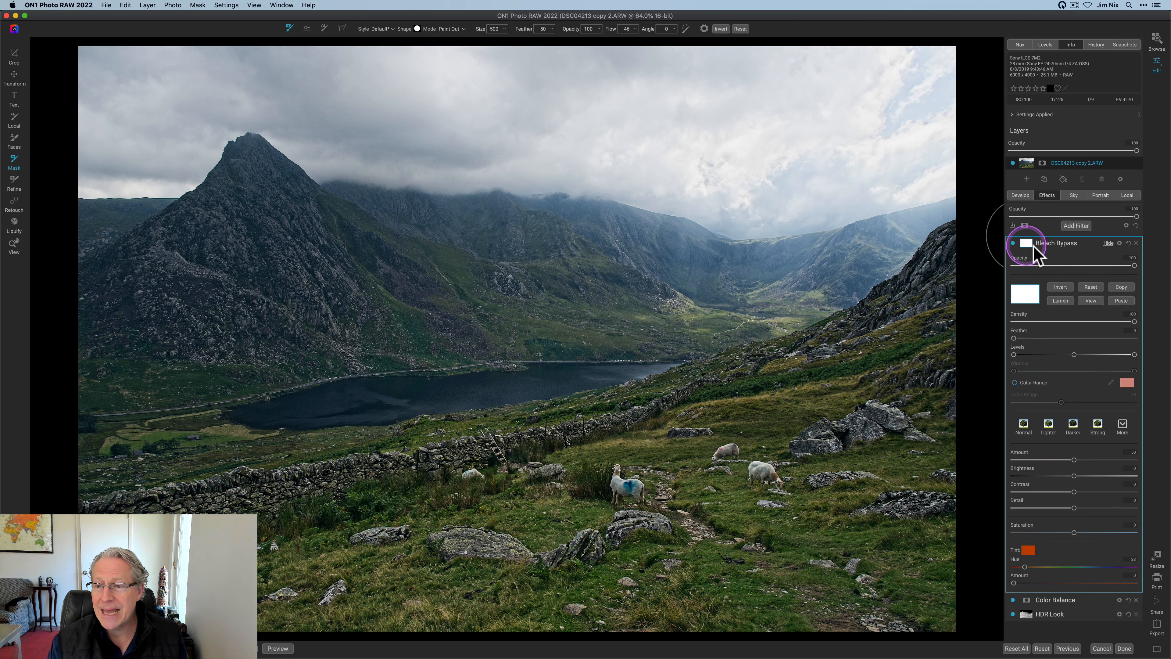
left_click(1116, 287)
left_click(1116, 300)
left_click(1050, 253)
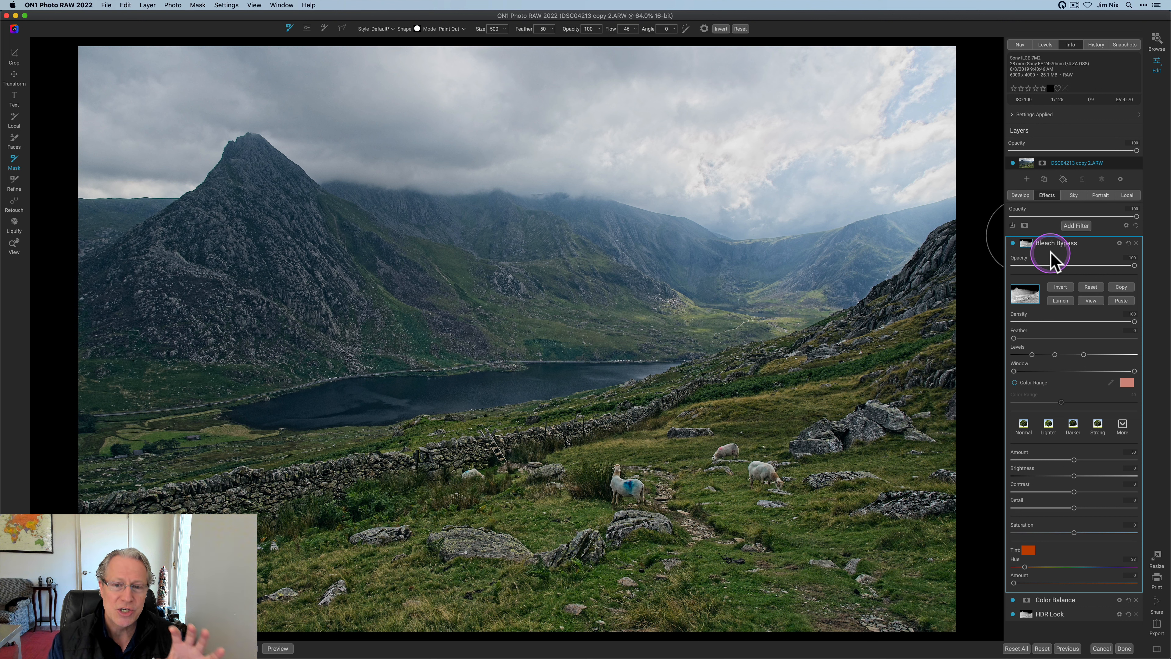
left_click(1026, 243)
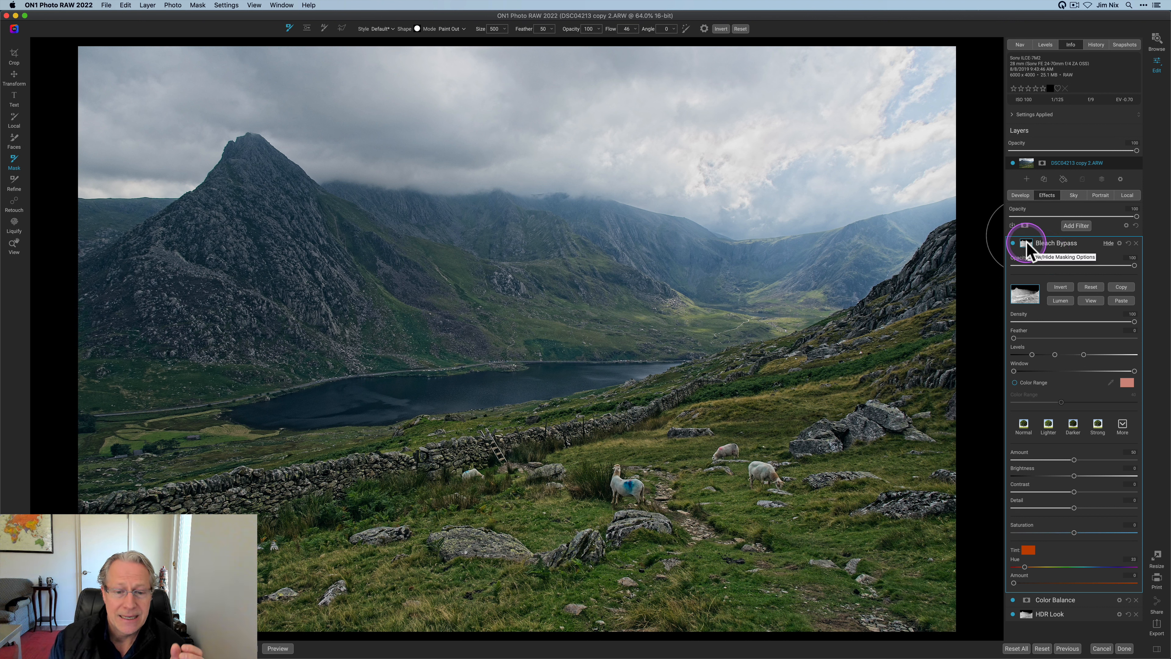
left_click(1026, 243)
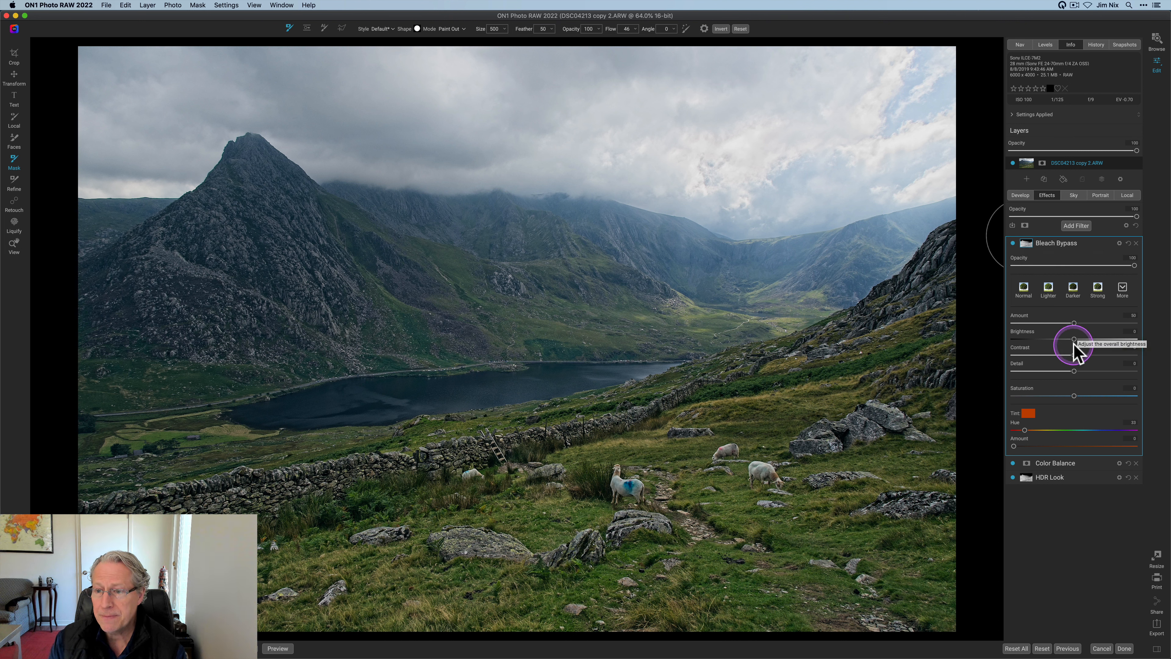
Raise the Bleach Bypass brightness and contrast to about 10 each and compare the photo with and without the filter
left_click_drag(1074, 339, 1087, 339)
left_click_drag(1074, 354, 1087, 355)
left_click(1013, 243)
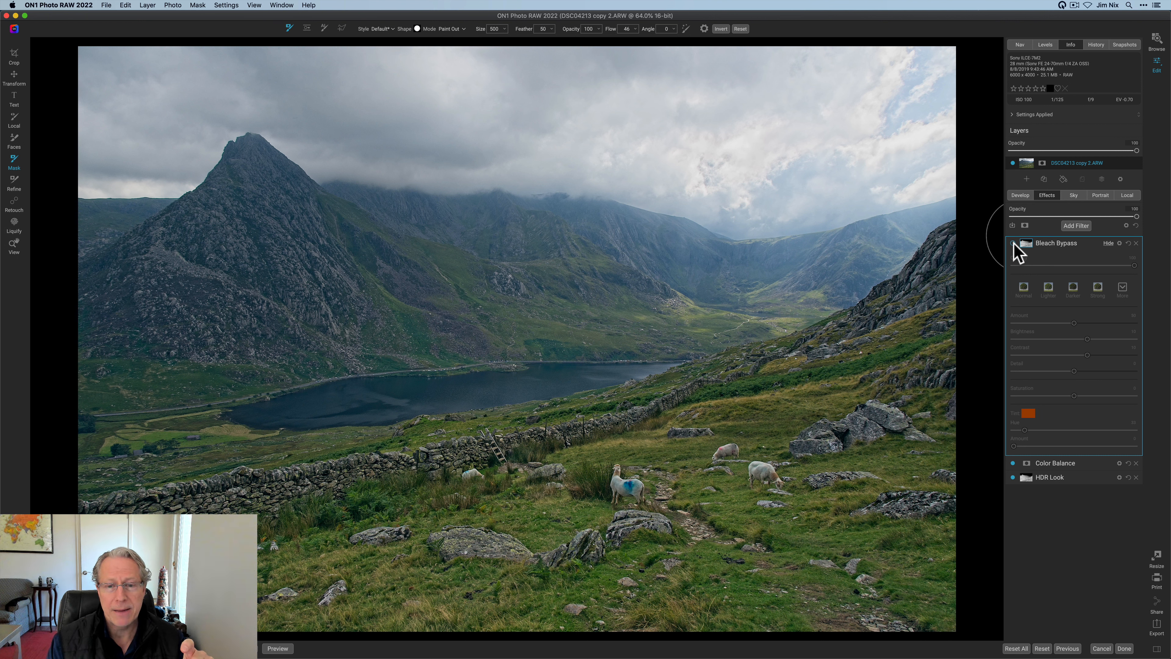
left_click(1013, 243)
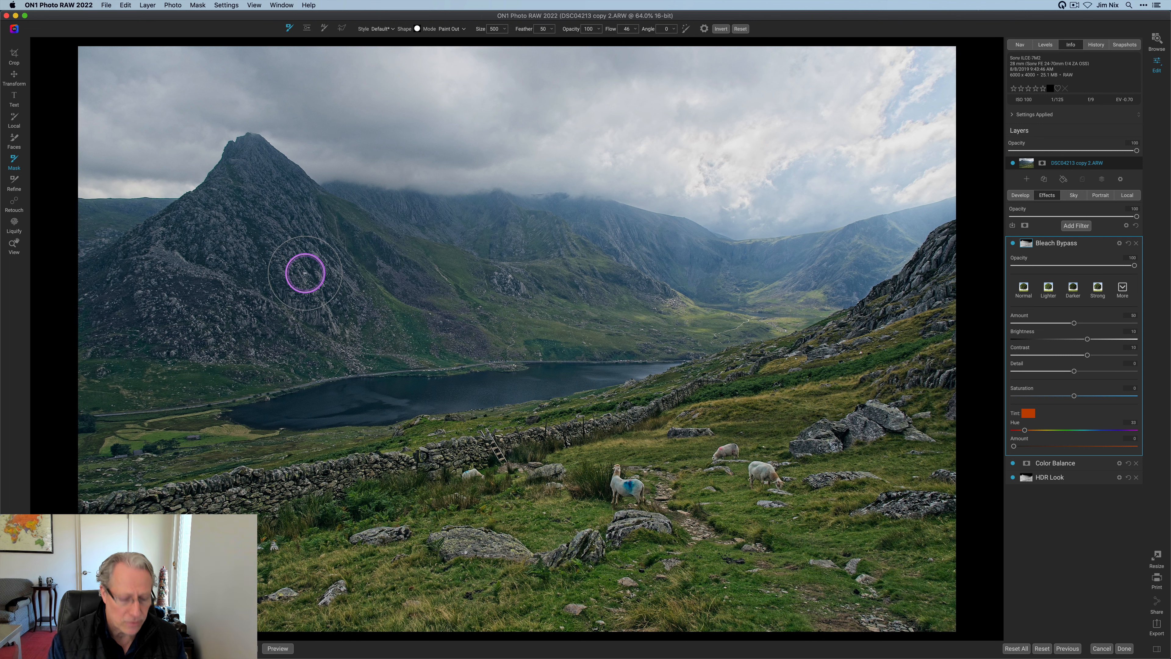
Examine the mountain, lake and foreground at 100% with Bleach Bypass off and on, ending on the whole photo
key("z")
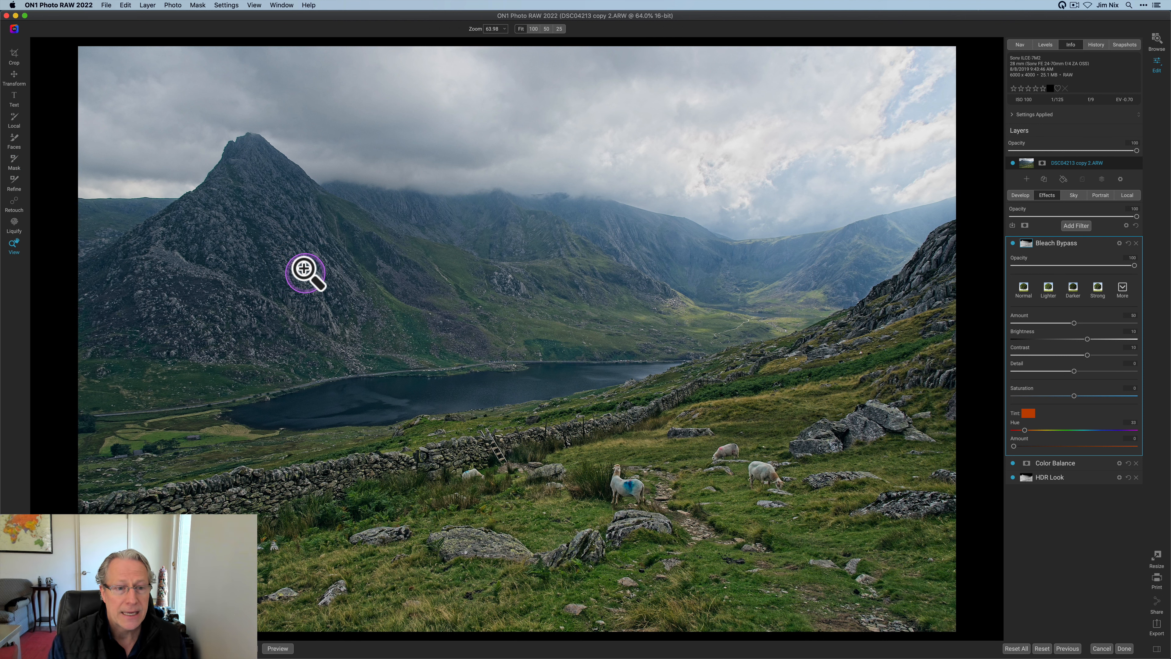
left_click(272, 276)
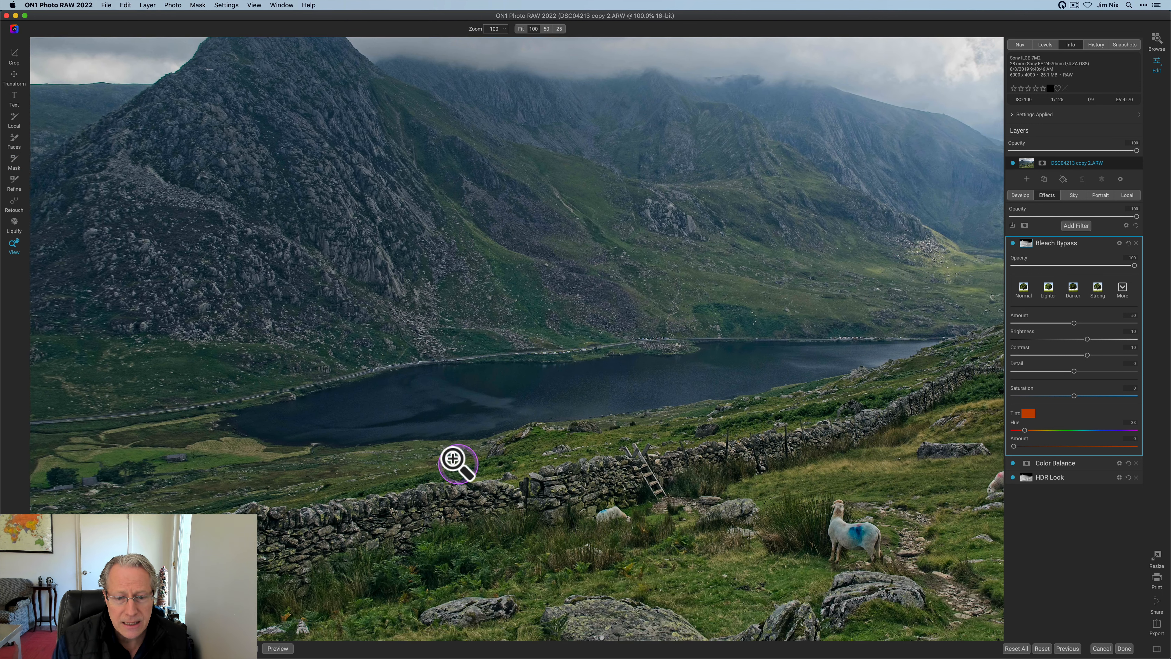
left_click_drag(458, 462, 421, 349)
left_click(1012, 243)
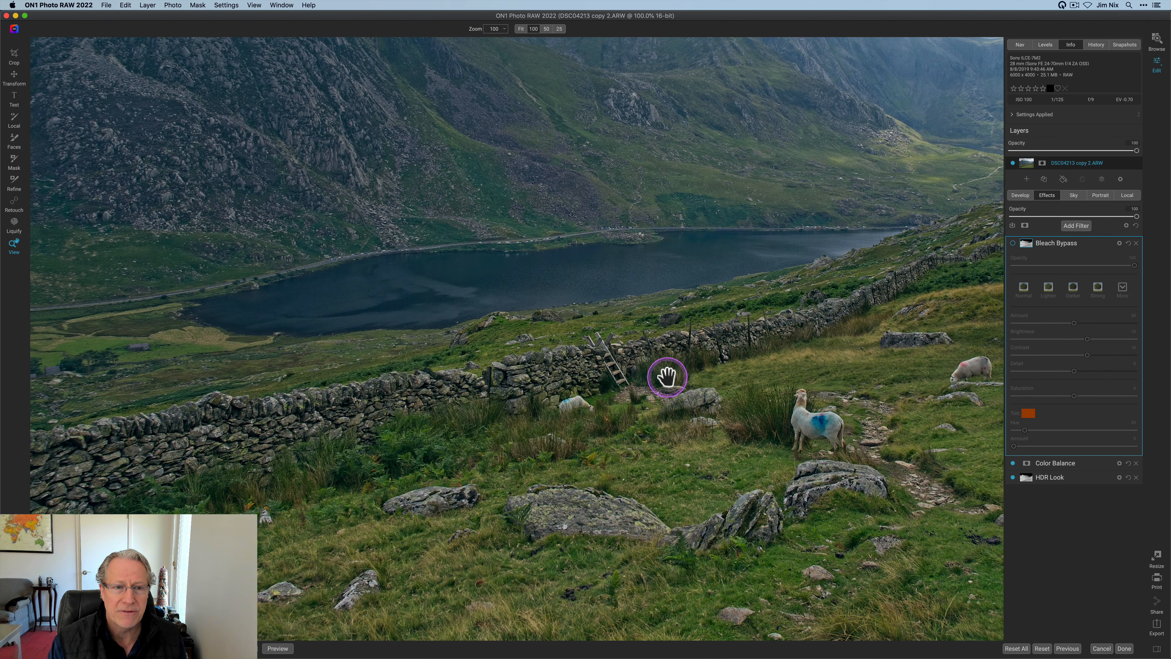
scroll(667, 377, "up", 3)
scroll(667, 377, "left", 3)
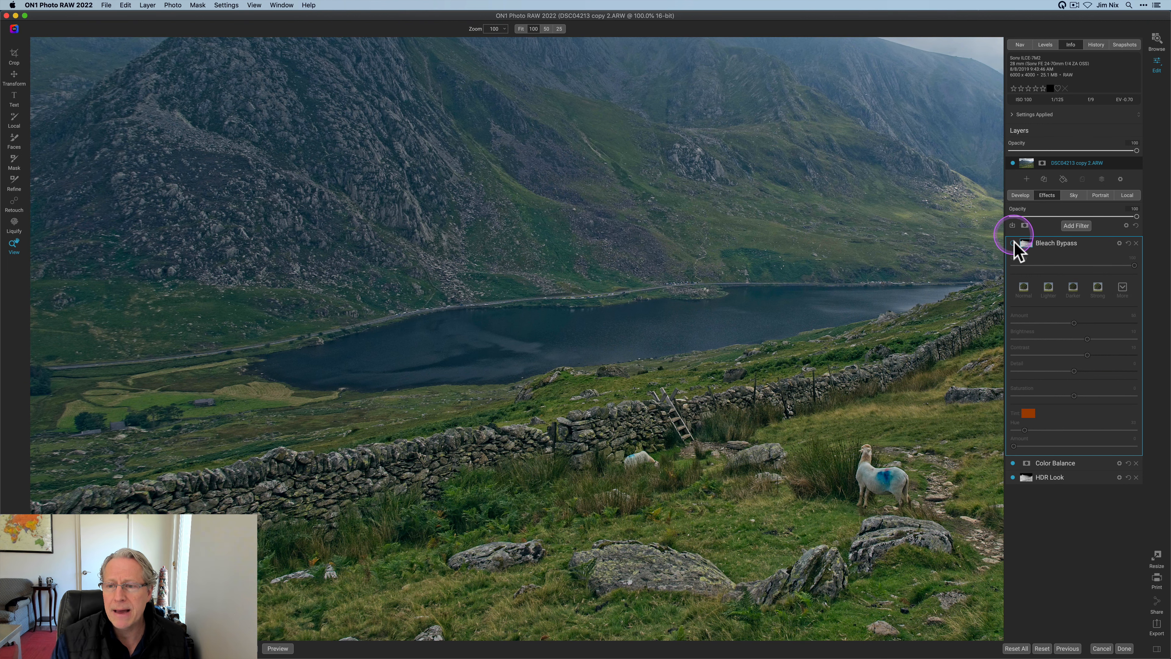
left_click(1012, 243)
double_click(728, 273)
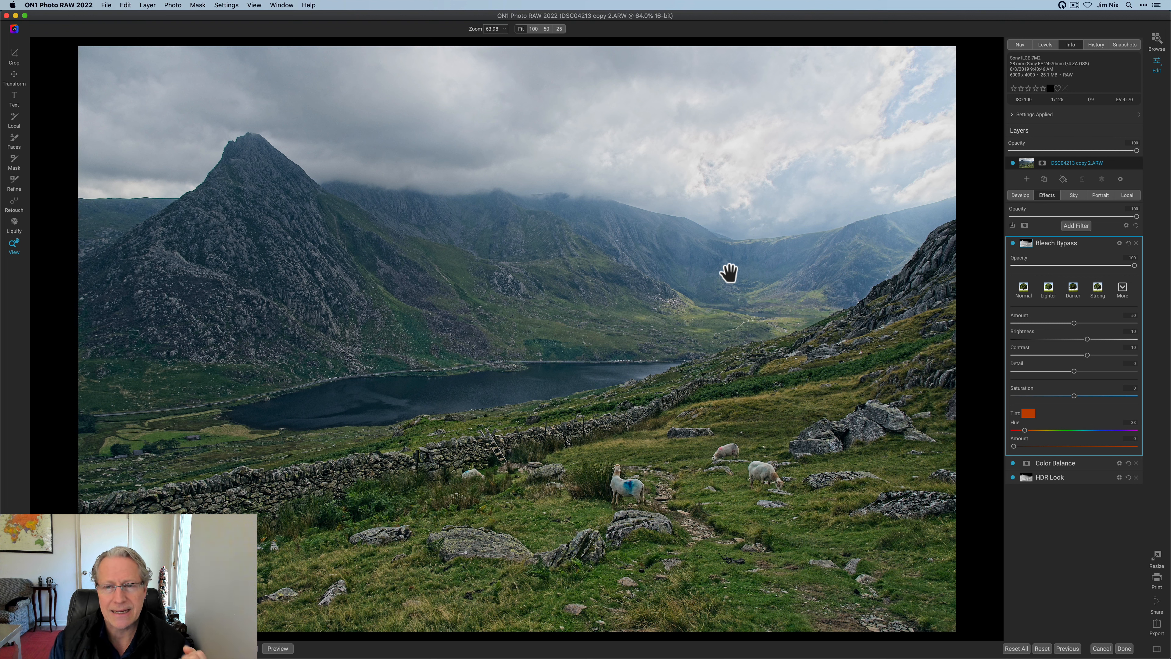
Add a Tone Enhancer filter above the Bleach Bypass filter
left_click(948, 278)
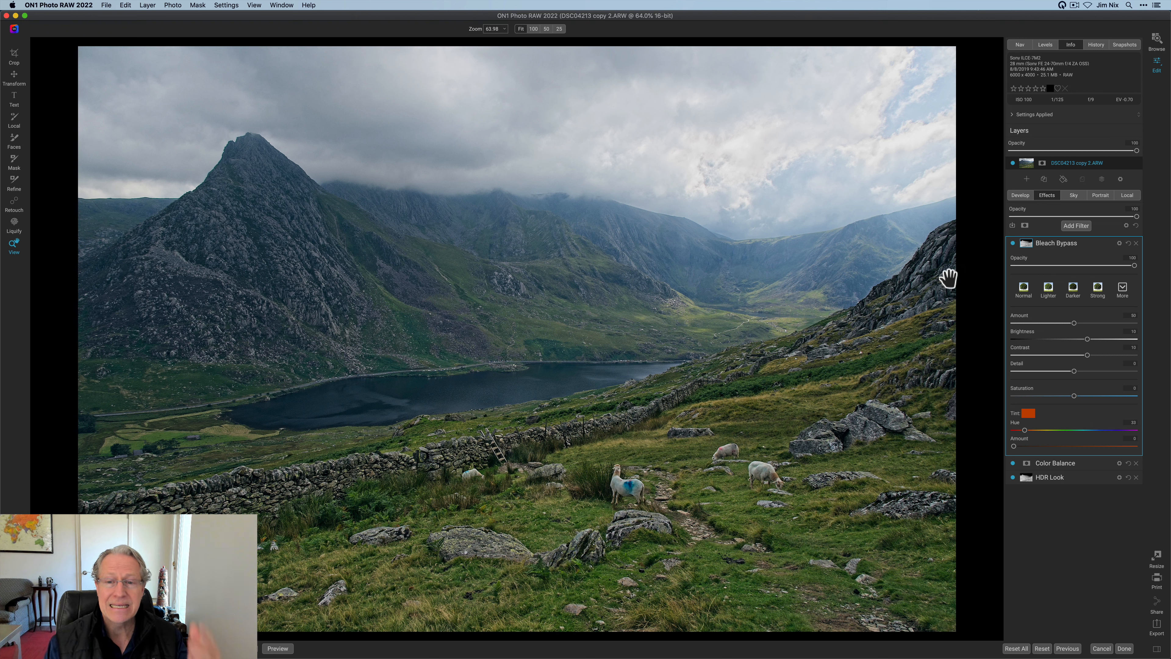
left_click(1076, 225)
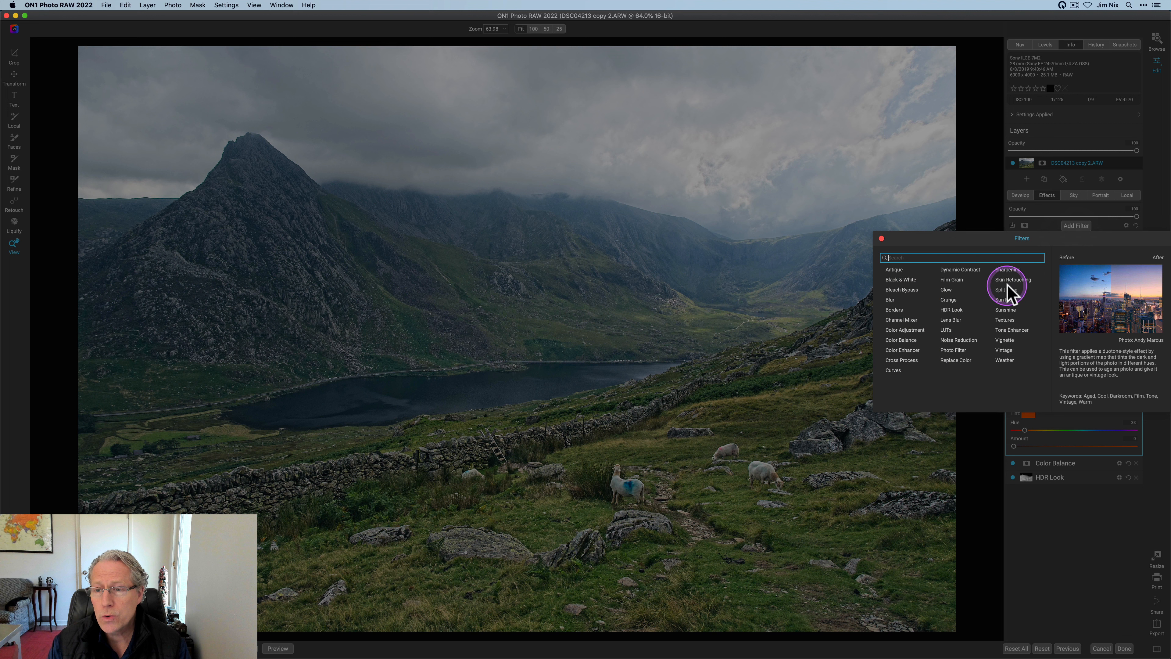
left_click(1005, 329)
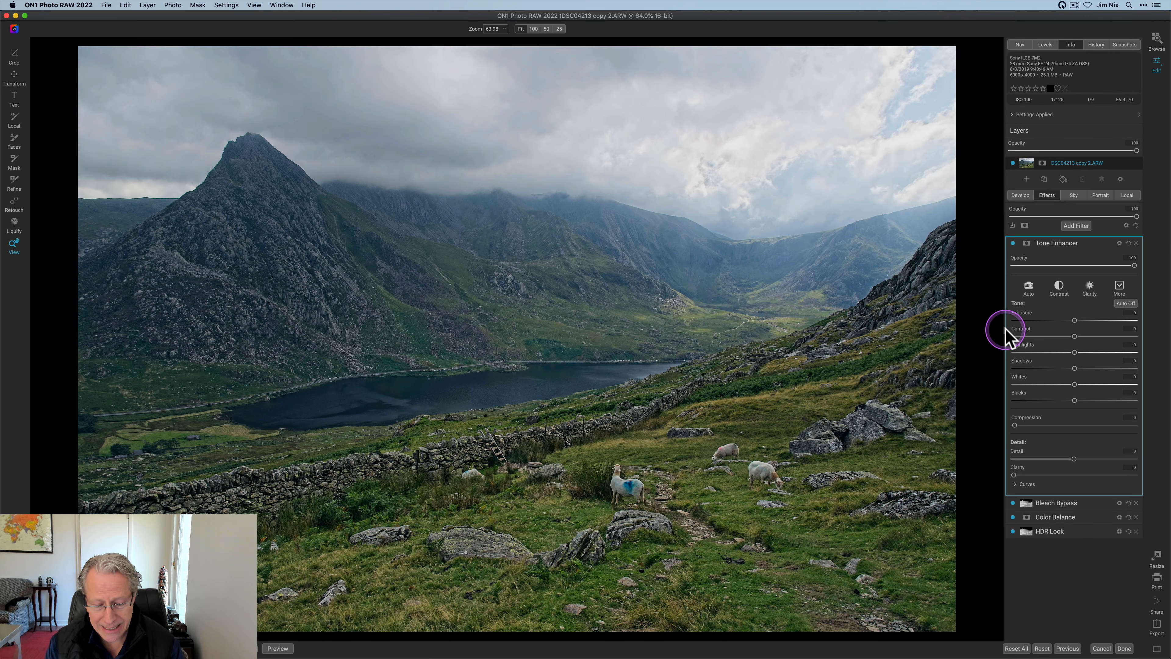
Place a gradient mask on the Tone Enhancer filter that shields the sky, with its transition over the mountains, and hide the masking options
left_click(1025, 243)
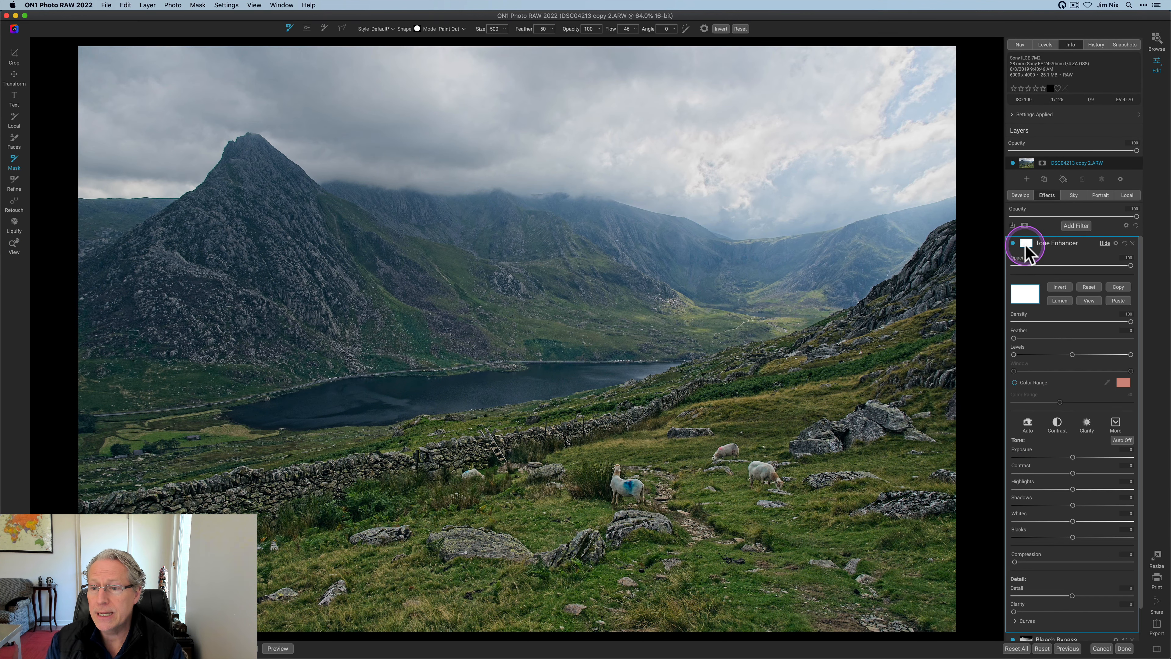
left_click(306, 28)
left_click(547, 268)
left_click_drag(595, 209, 597, 179)
left_click_drag(548, 269, 550, 203)
left_click(1026, 243)
left_click(14, 246)
Raise the Tone Enhancer's exposure and highlights slightly and the whites to about 13, and compare the photo with and without the filter
left_click_drag(1074, 320, 1089, 382)
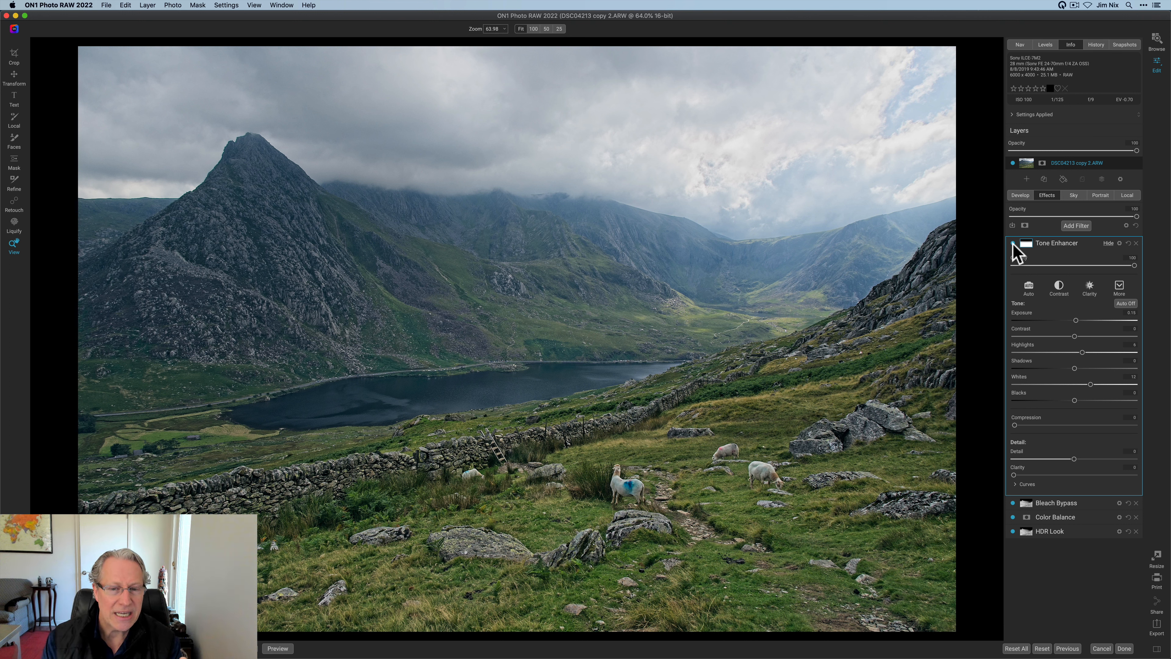
left_click(1042, 245)
Add a Glow filter and apply one of its additional styles, with amount about 80, halo about 20 and Softlight mode
left_click(1076, 226)
left_click(1043, 364)
left_click_drag(1074, 320, 1018, 320)
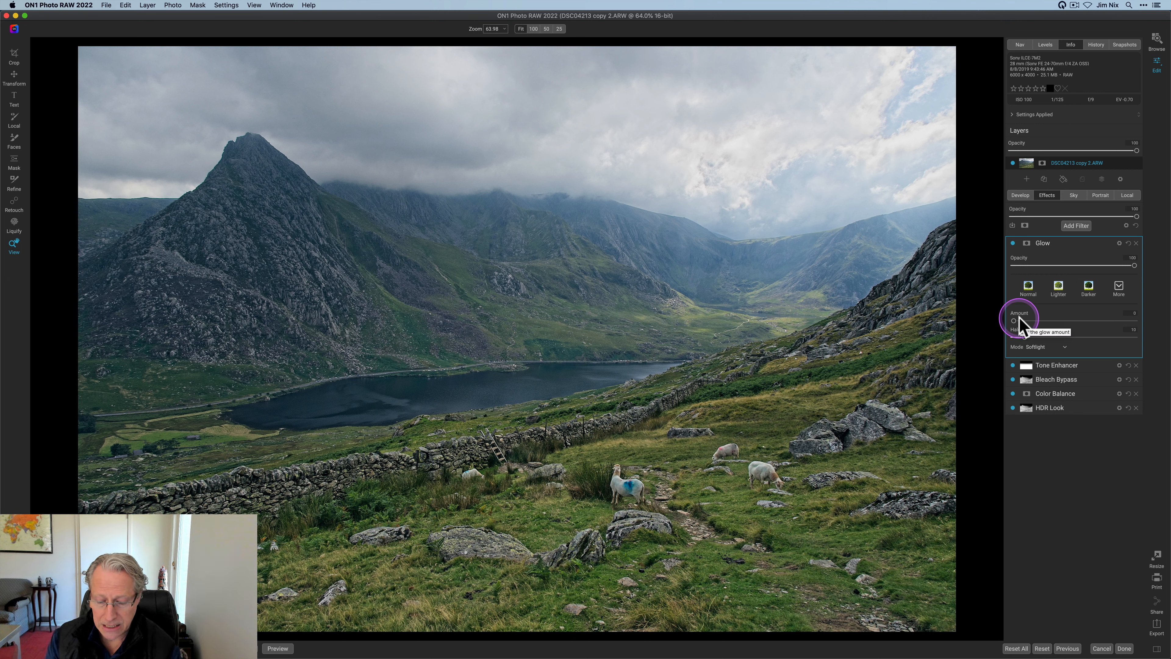
left_click(1119, 288)
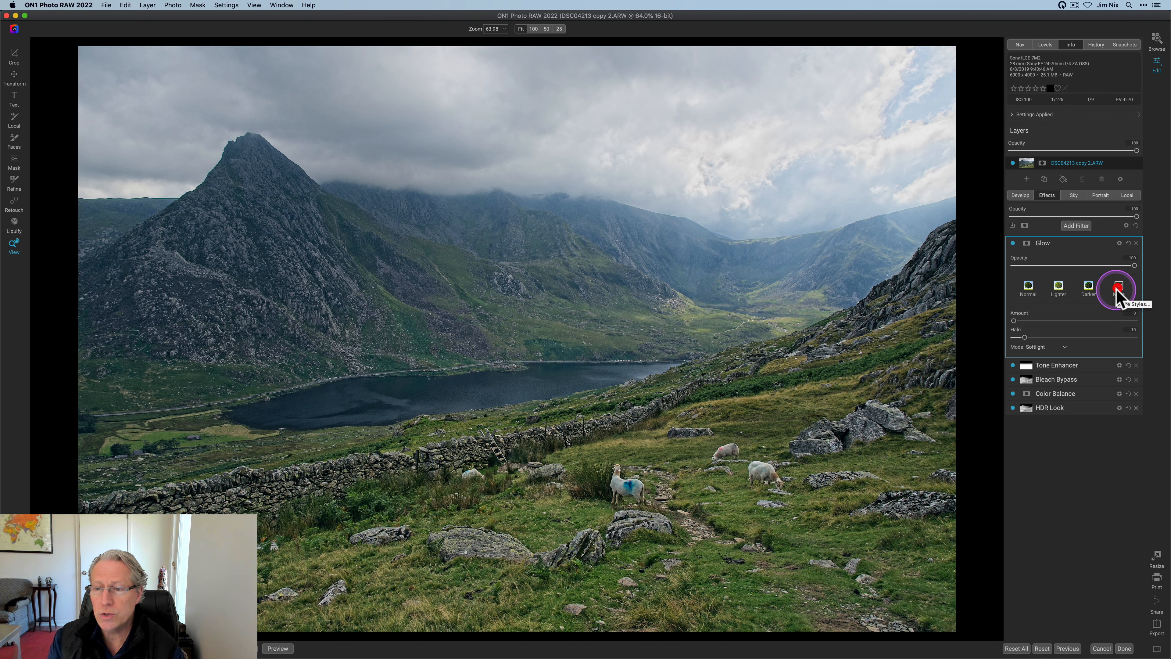
left_click(1113, 332)
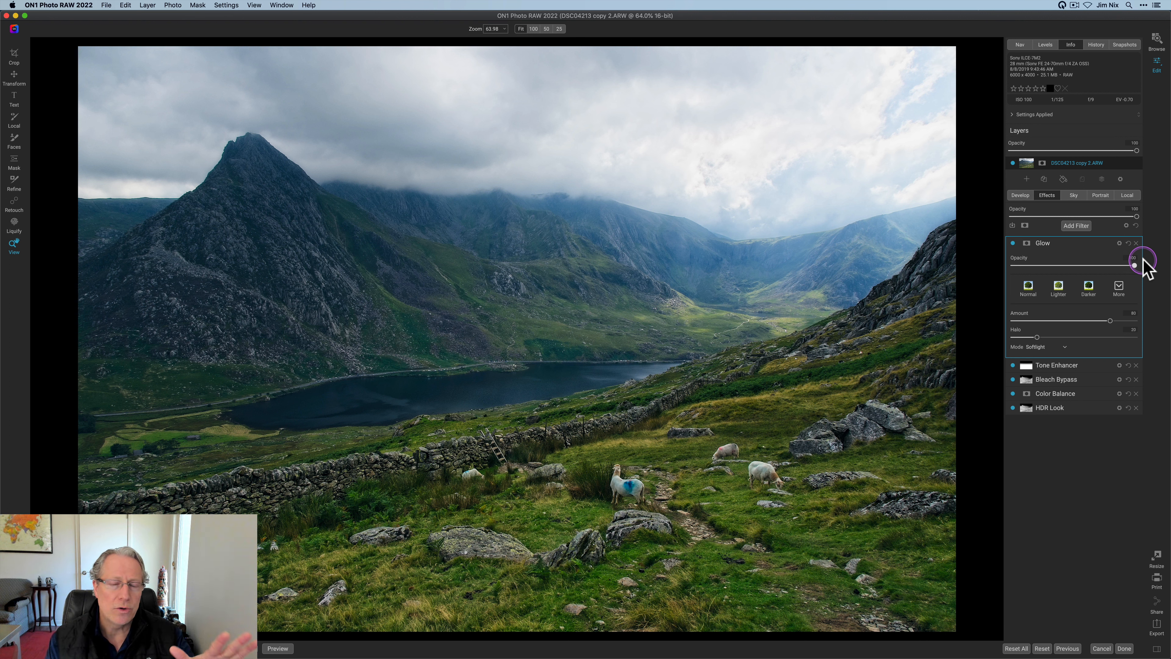
Lower the Glow filter's opacity to about 35 and compare the photo with and without the glow
left_click_drag(1142, 261, 1052, 264)
left_click(1049, 266)
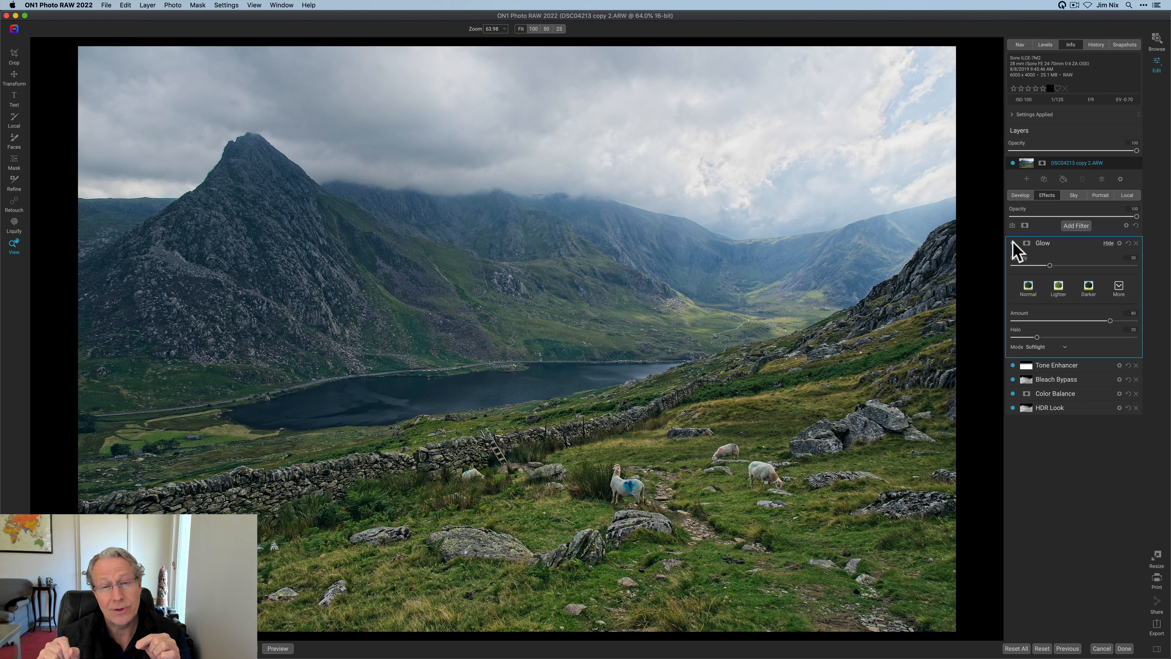
left_click_drag(1049, 265, 1164, 266)
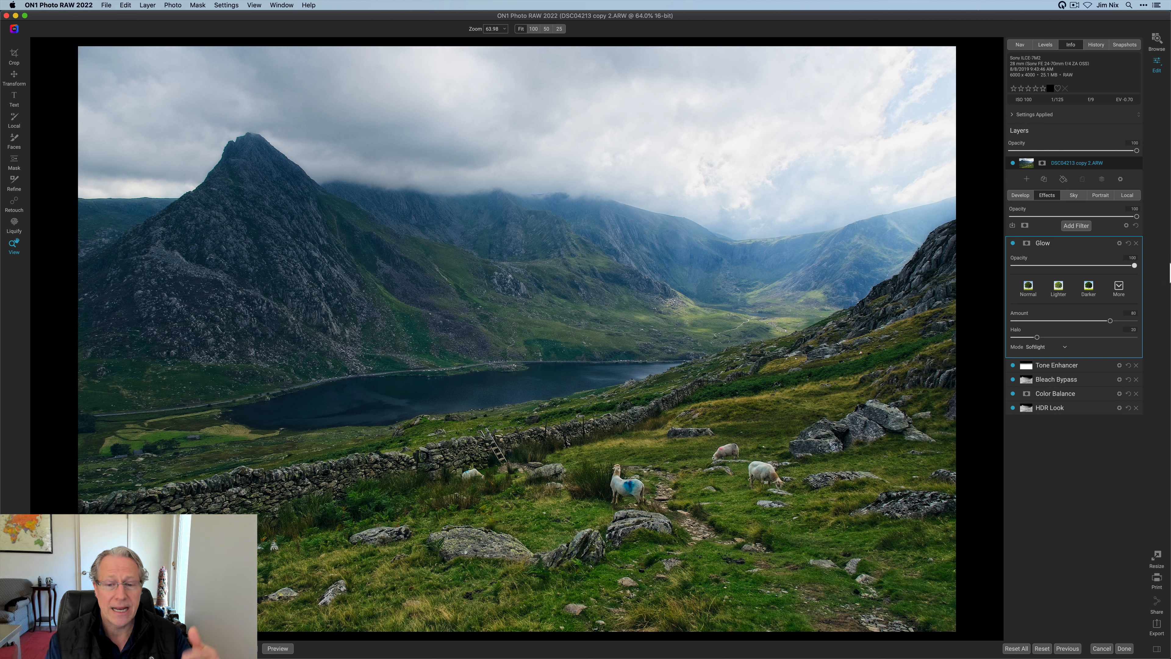
left_click(1043, 267)
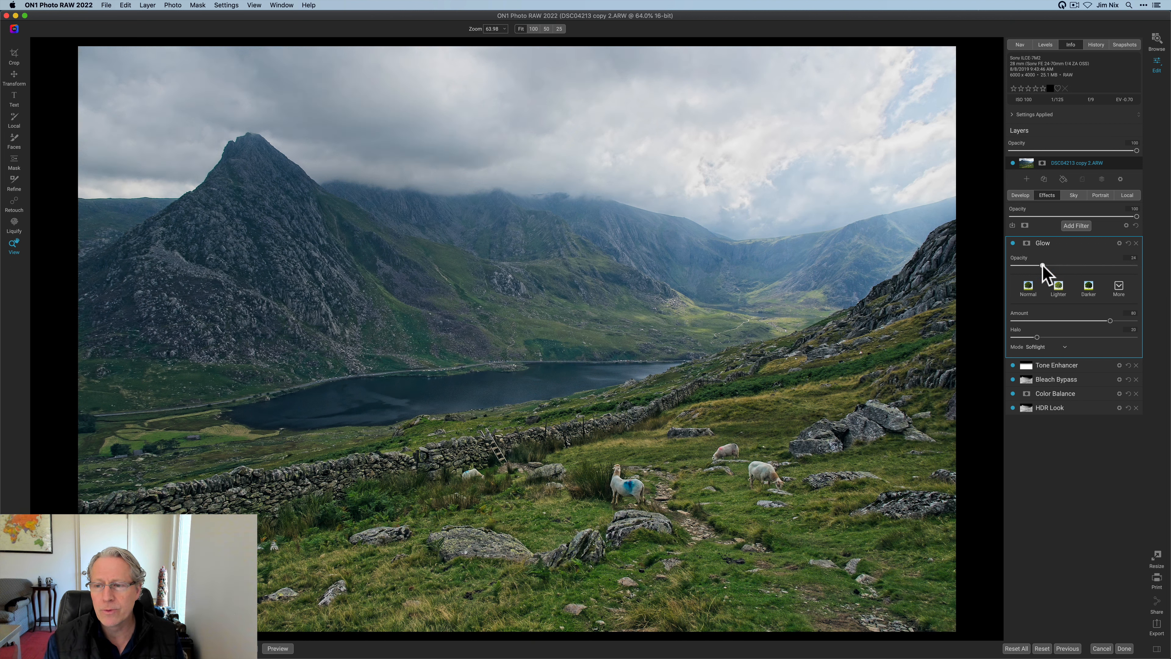
left_click_drag(1043, 266, 1049, 267)
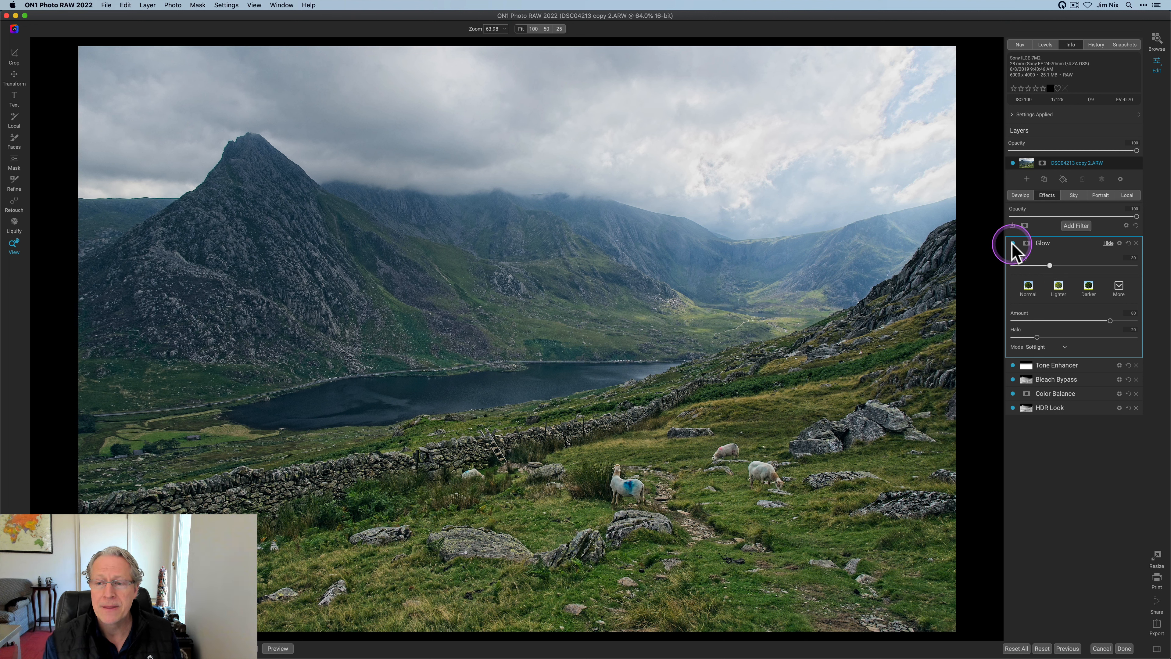
left_click_drag(1049, 266, 1056, 266)
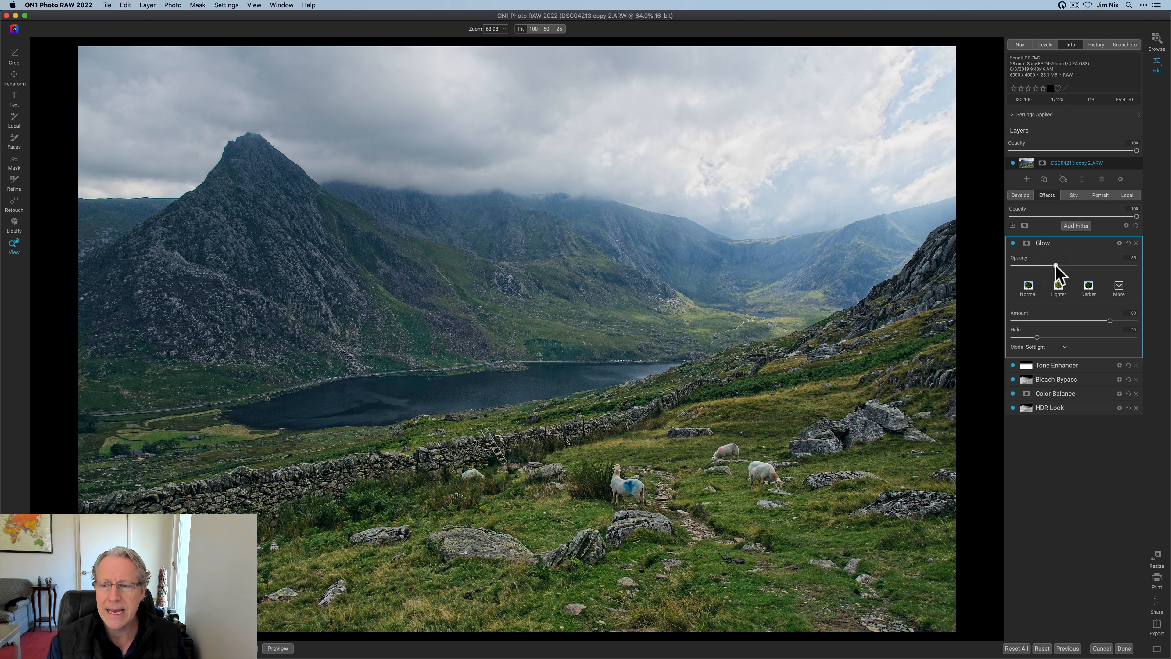
left_click(1012, 243)
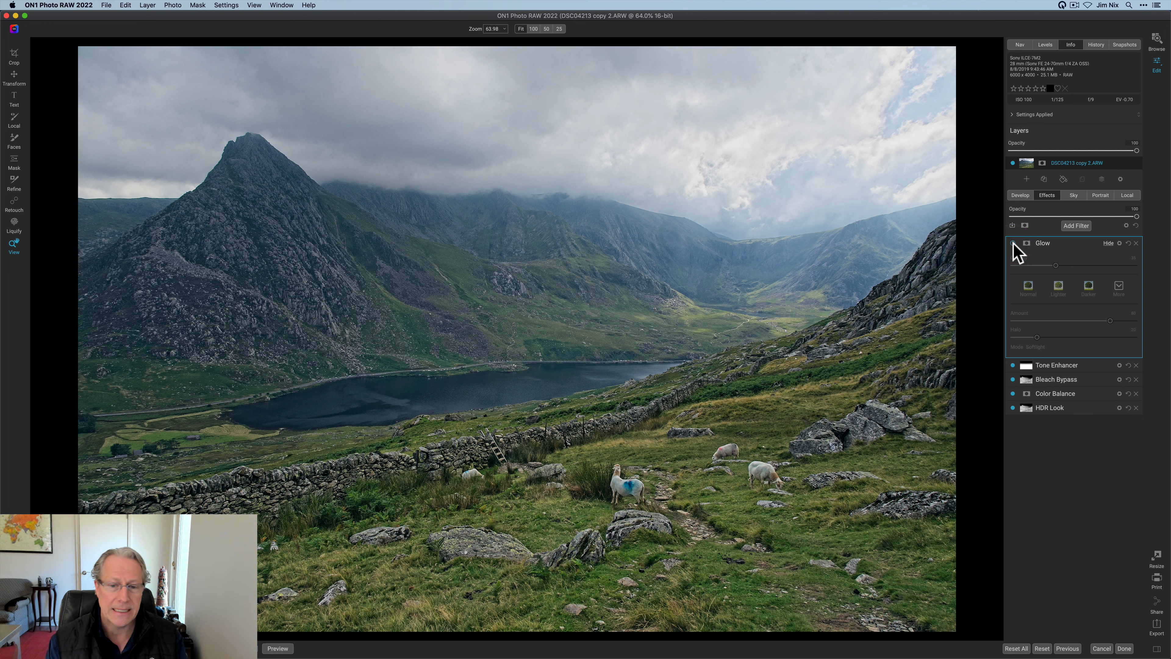
left_click(1012, 243)
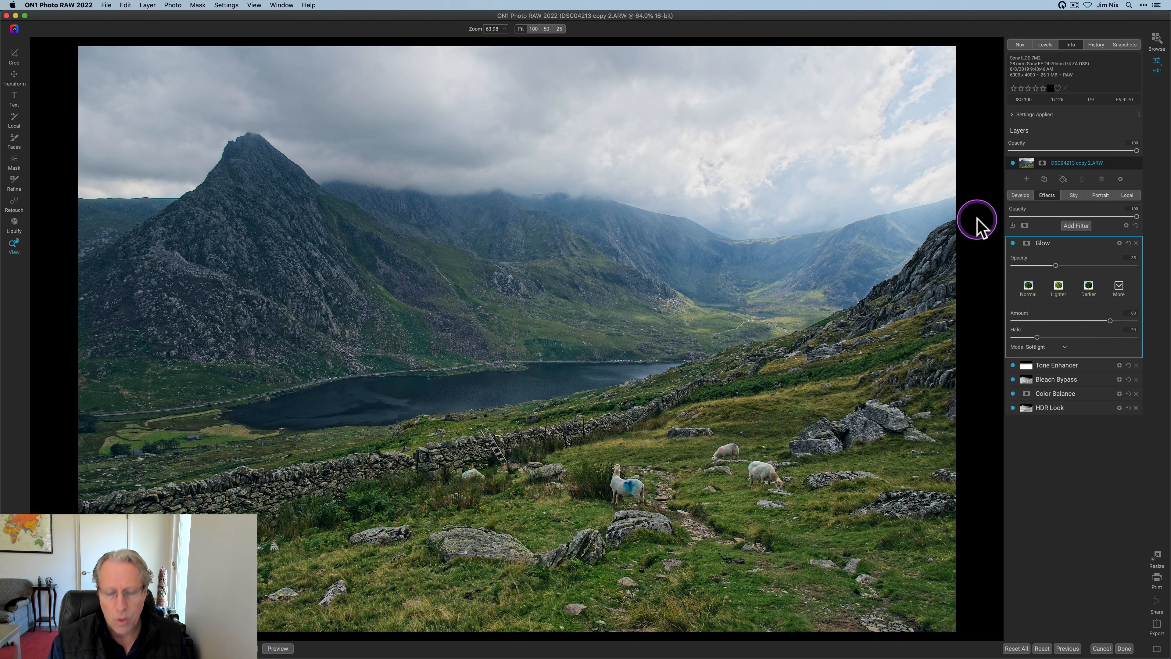
Compare the edited photo with the original and collapse the Glow filter's settings
key("backslash")
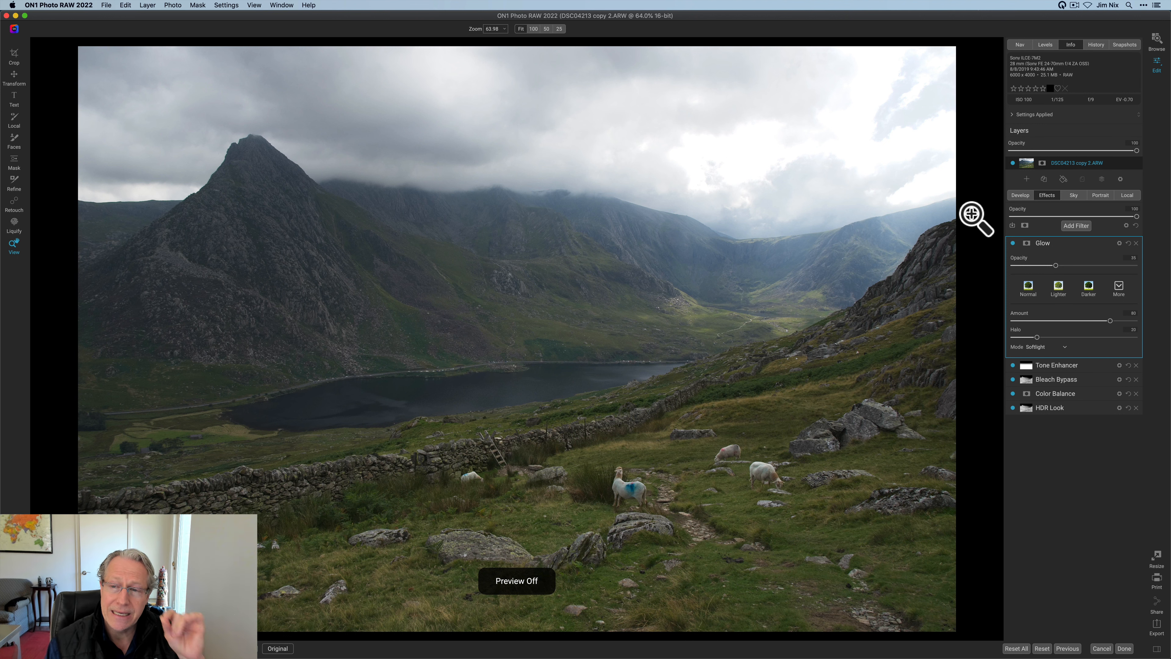
key("super+p")
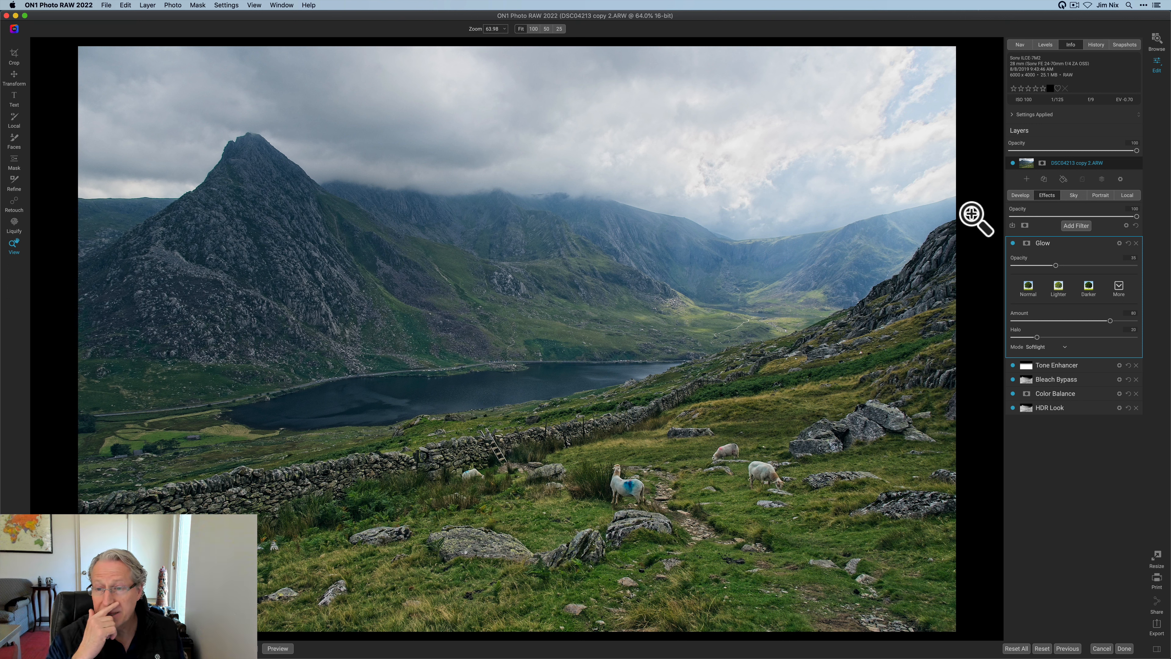
left_click(1062, 243)
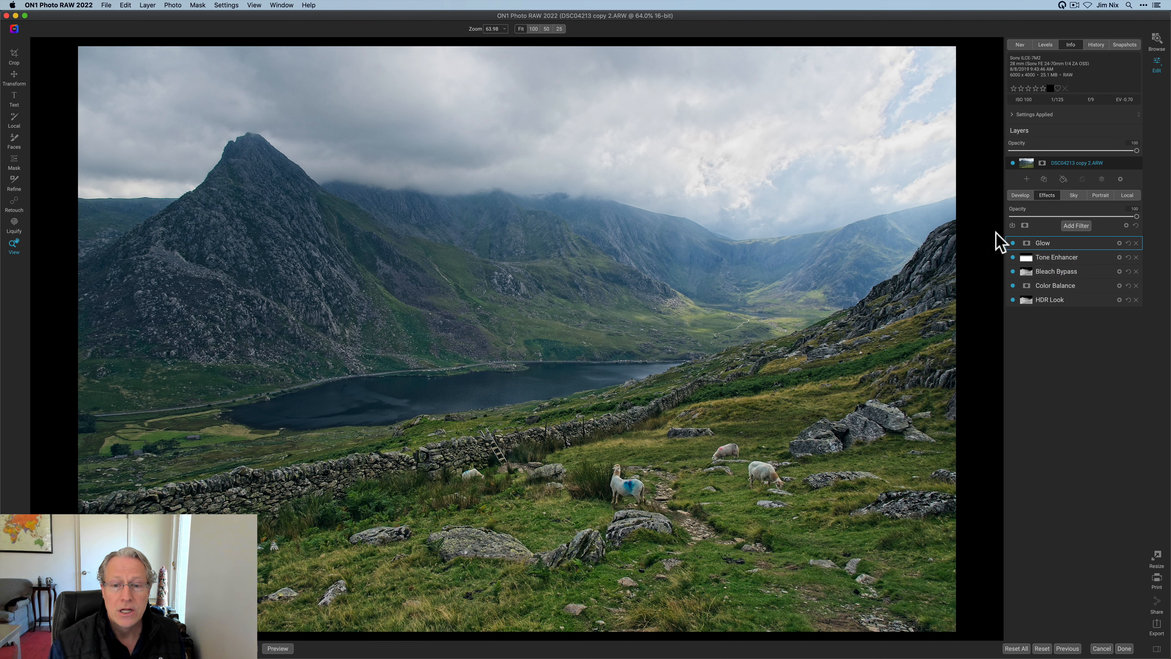
key("backslash")
key("backslash")
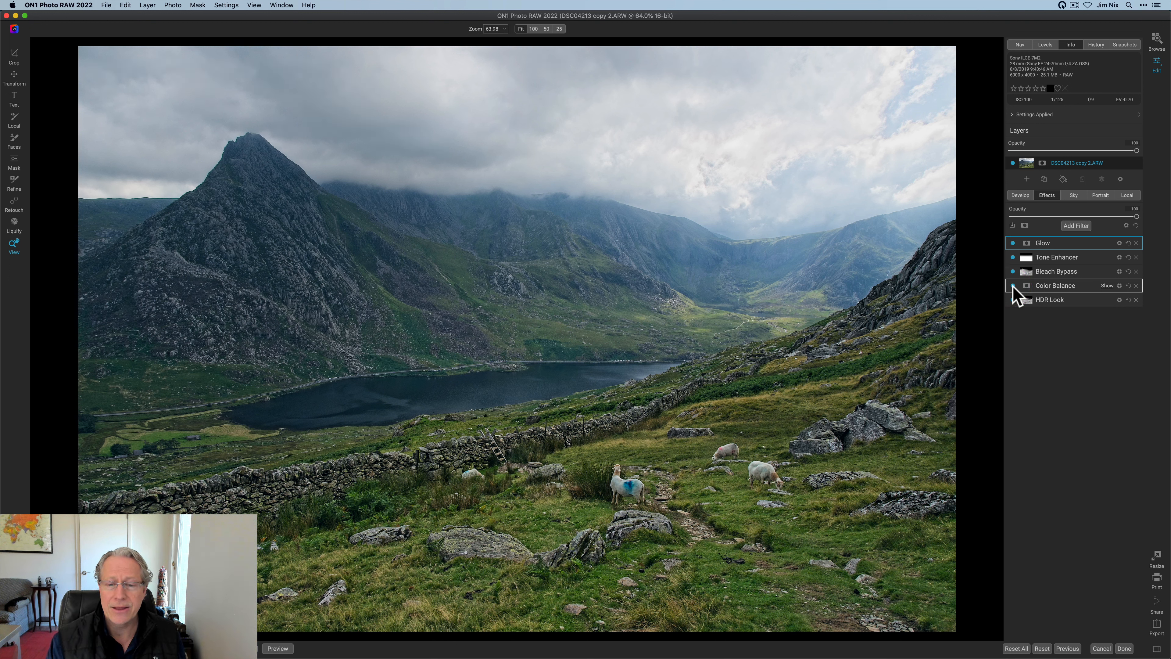
Tint the Color Balance midtones with hue about 195 and amount about 17, and compare the edit with the original
left_click(1046, 290)
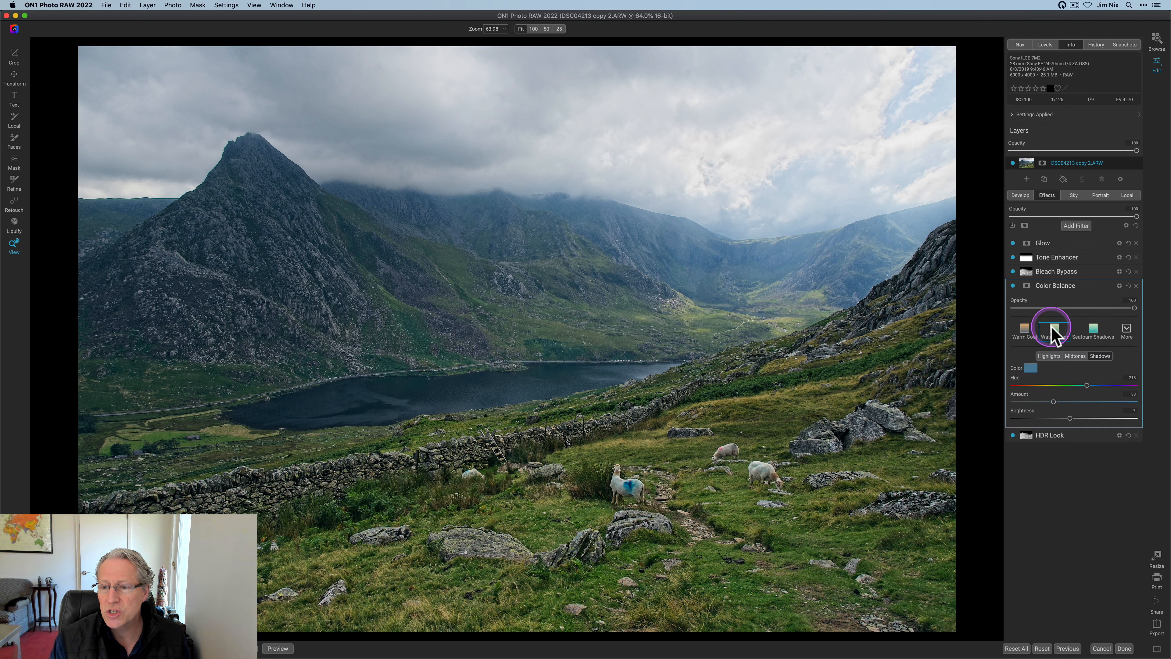
left_click(1075, 355)
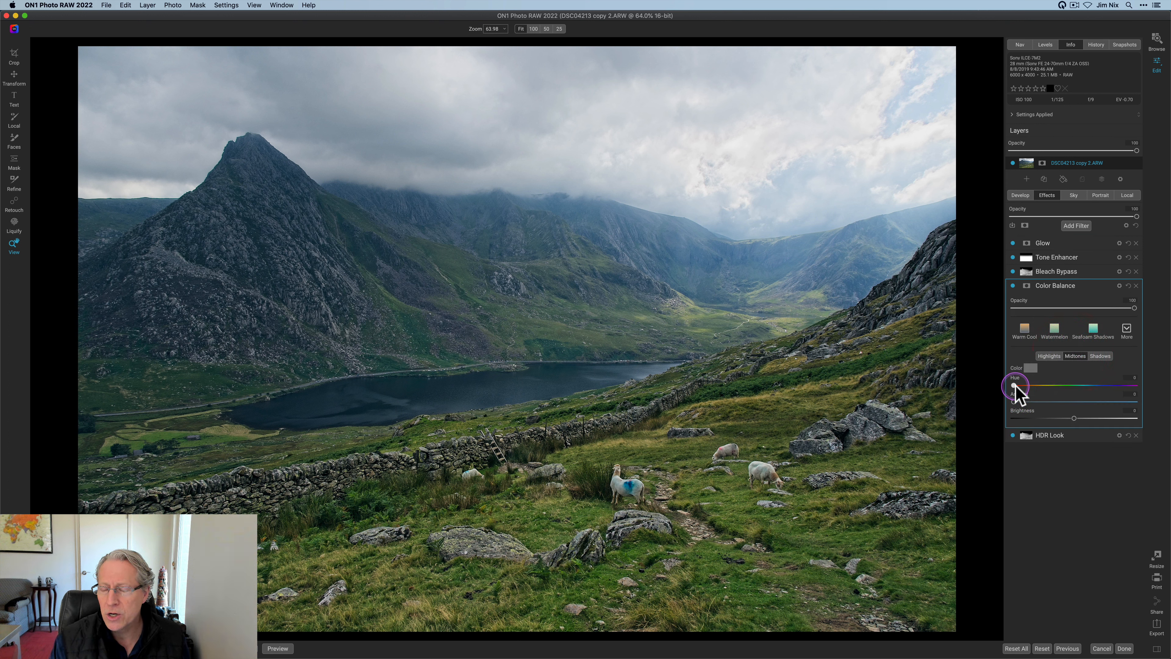
mouse_move(1014, 385)
left_mouse_down()
mouse_move(1081, 386)
mouse_move(1022, 401)
mouse_move(1033, 398)
left_mouse_up()
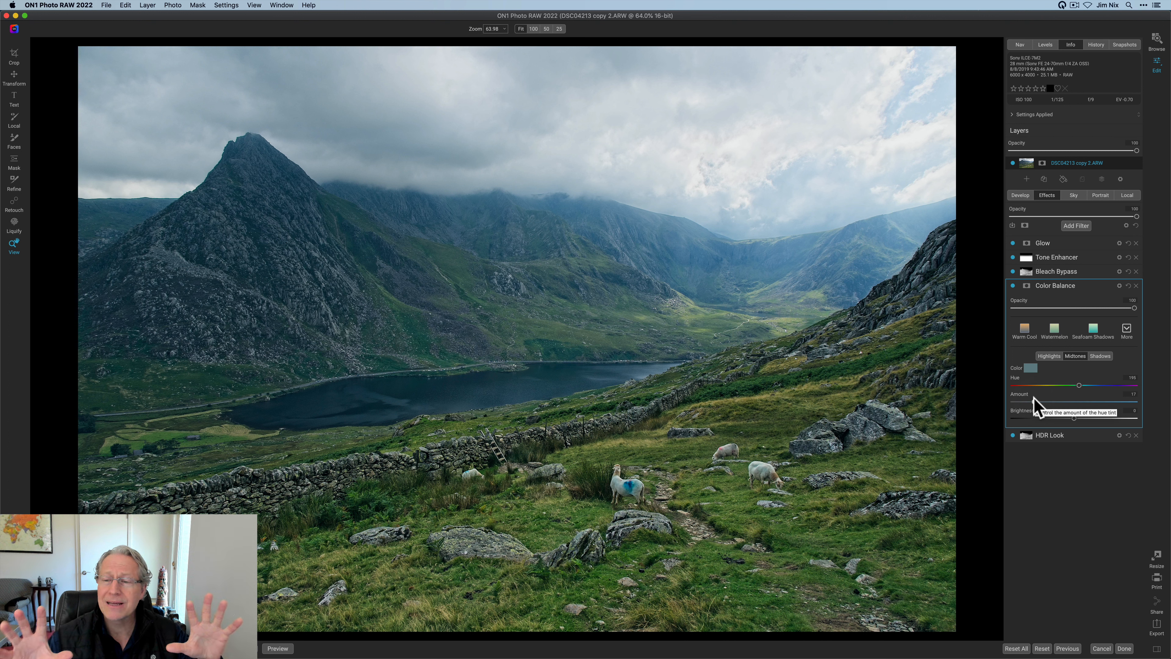
left_click(1059, 318)
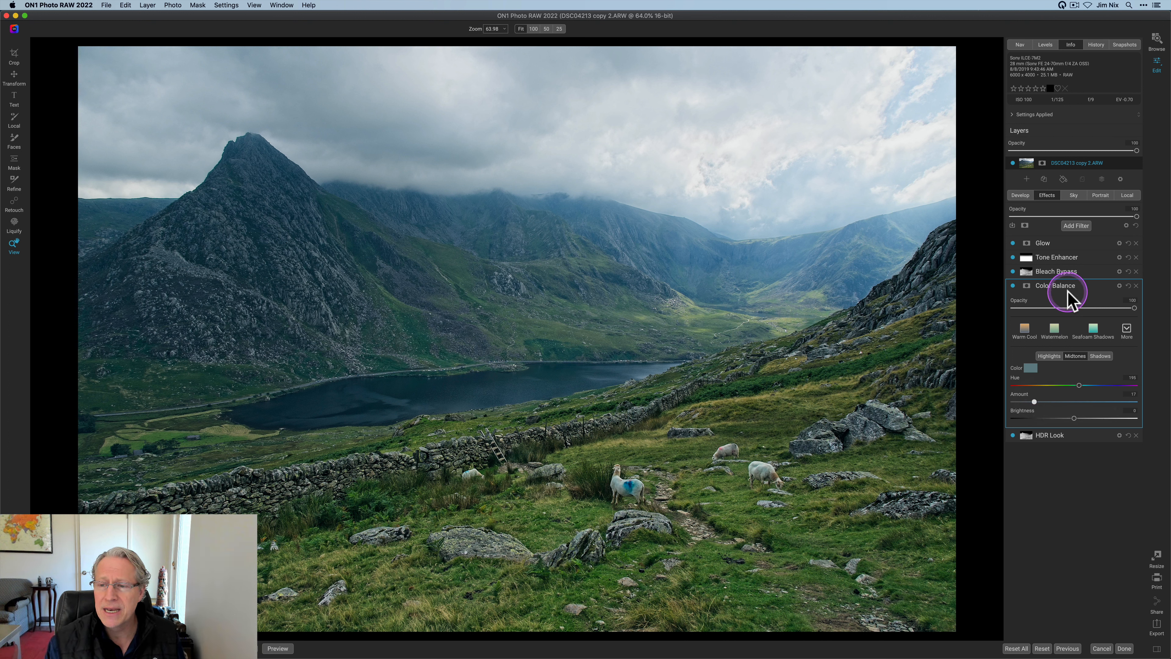
left_click(1040, 285)
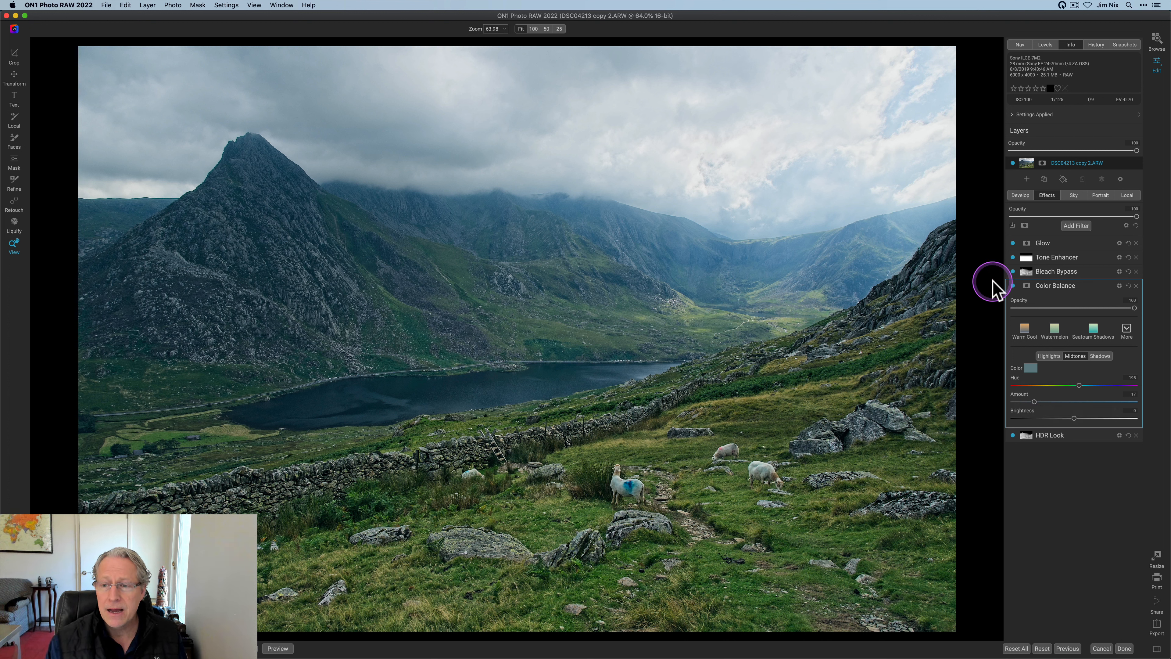
key("super+p")
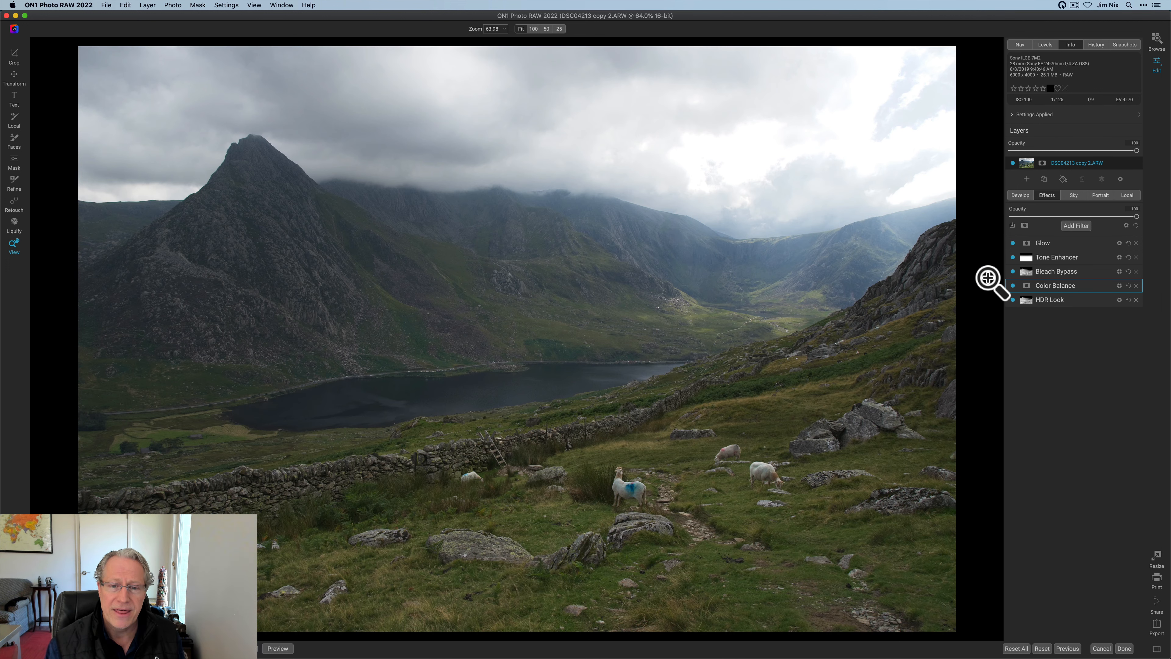
key("super+p")
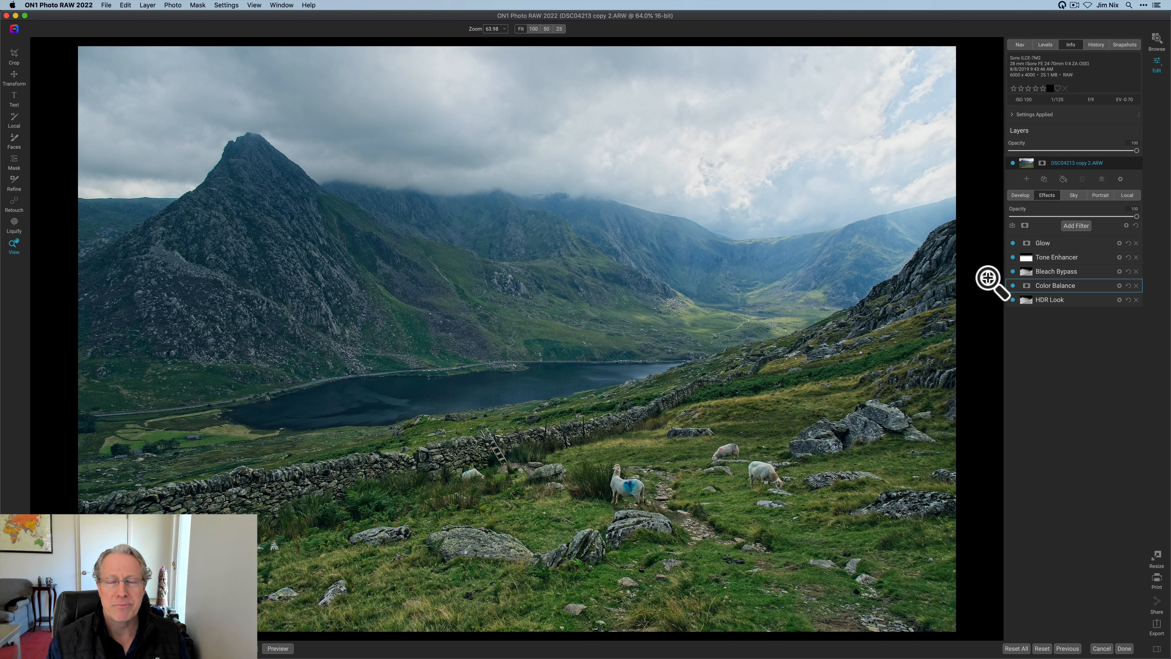
Reduce the Color Balance filter's opacity to about 70, compare the photo with and without it, and collapse the filter
left_click(1066, 286)
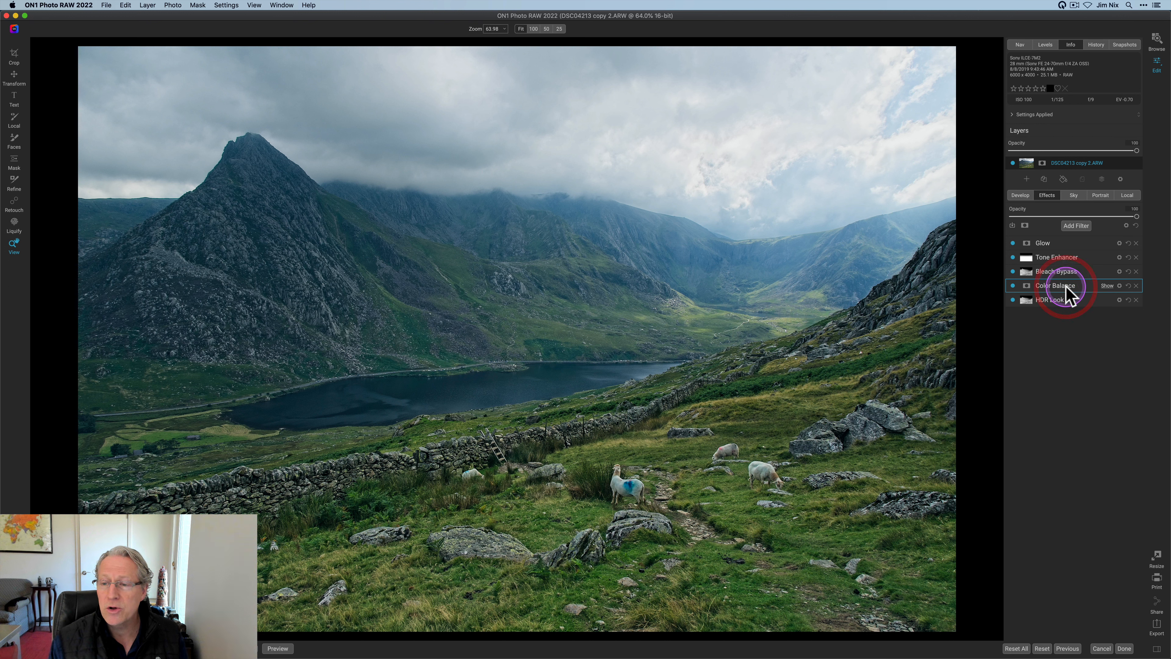
left_click(1134, 308)
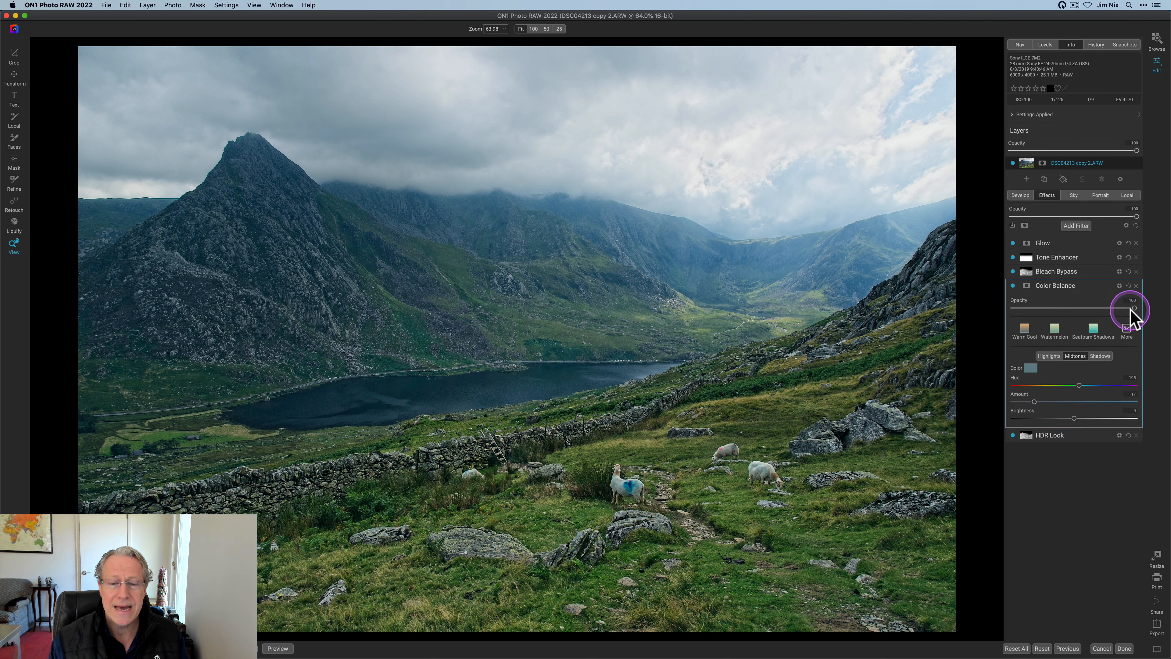
left_click_drag(1134, 308, 1098, 308)
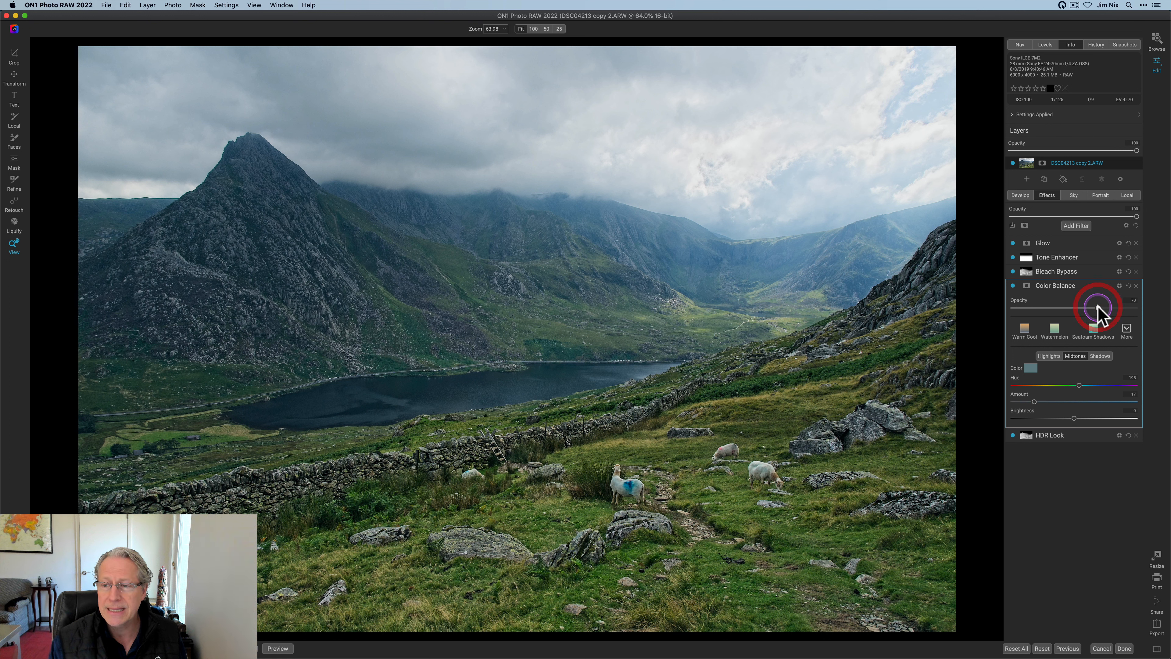
left_click(1012, 285)
left_click(1013, 286)
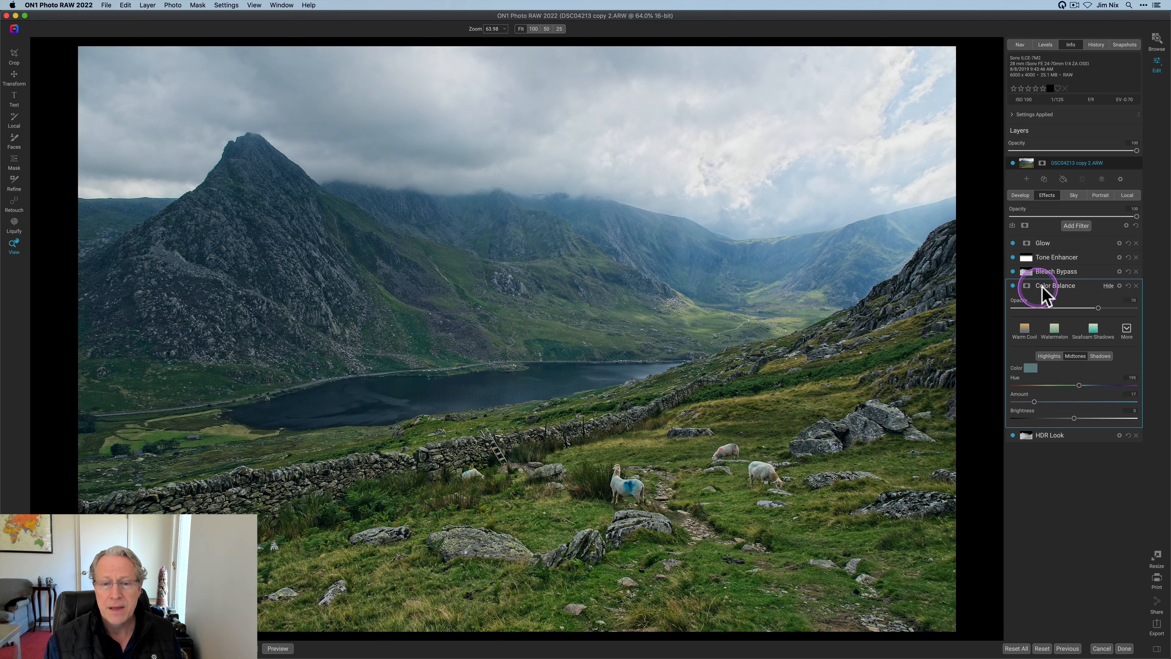
left_click(1063, 285)
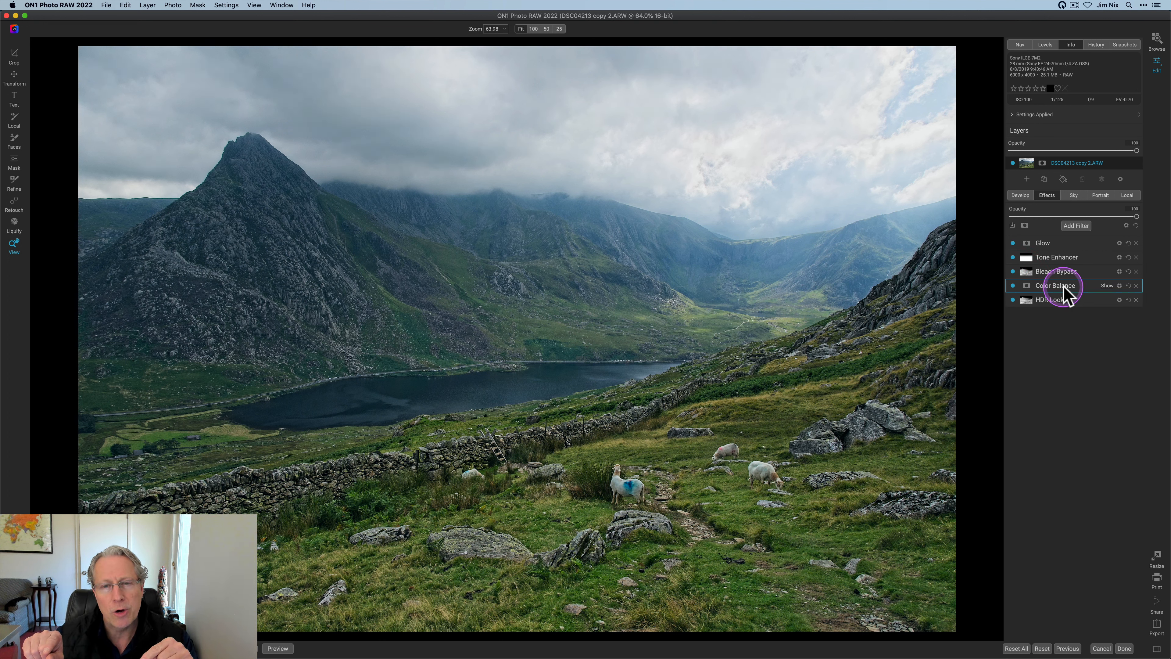